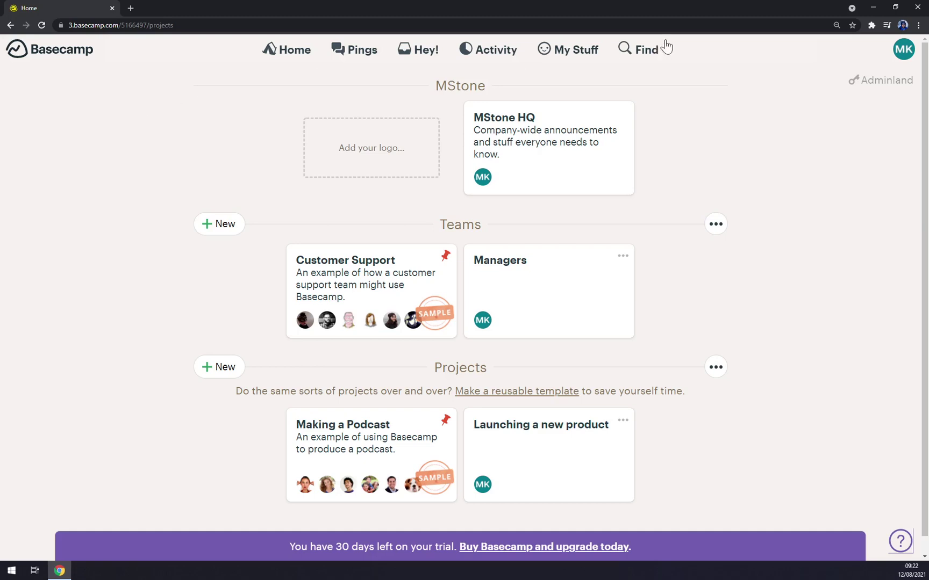
# - Preview the purple, blue, green, red and gray profile colour themes, keeping white
pyautogui.click(902, 52)
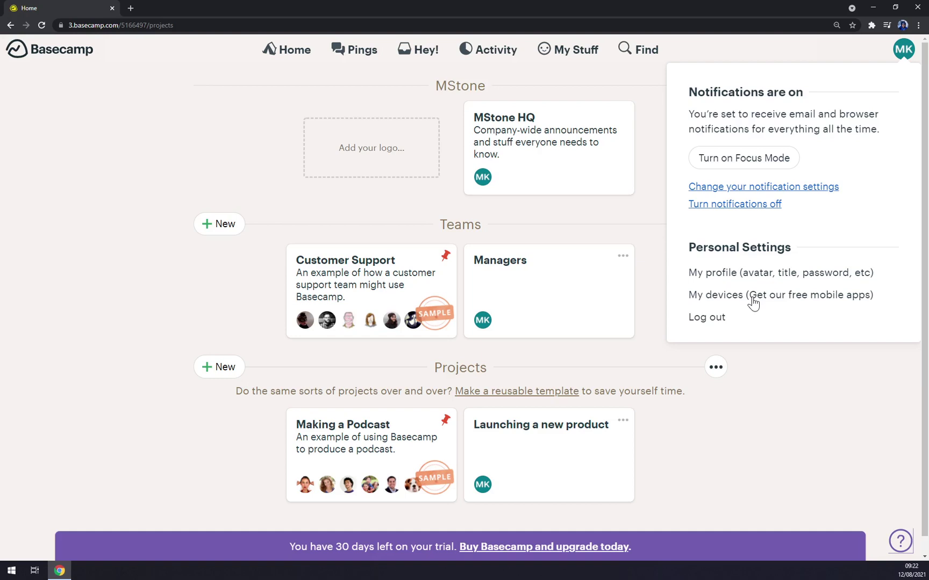
pyautogui.click(776, 273)
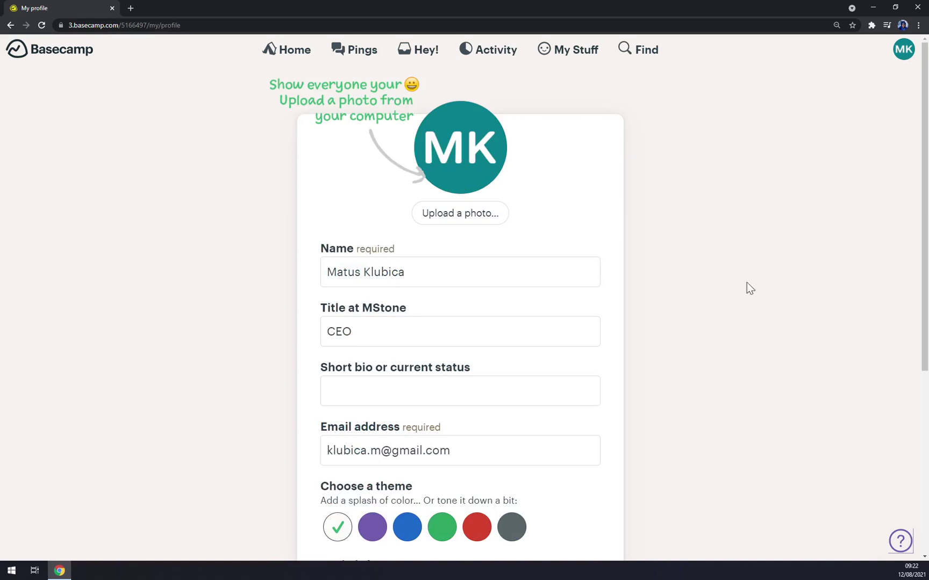
pyautogui.scroll(-5, 747, 284)
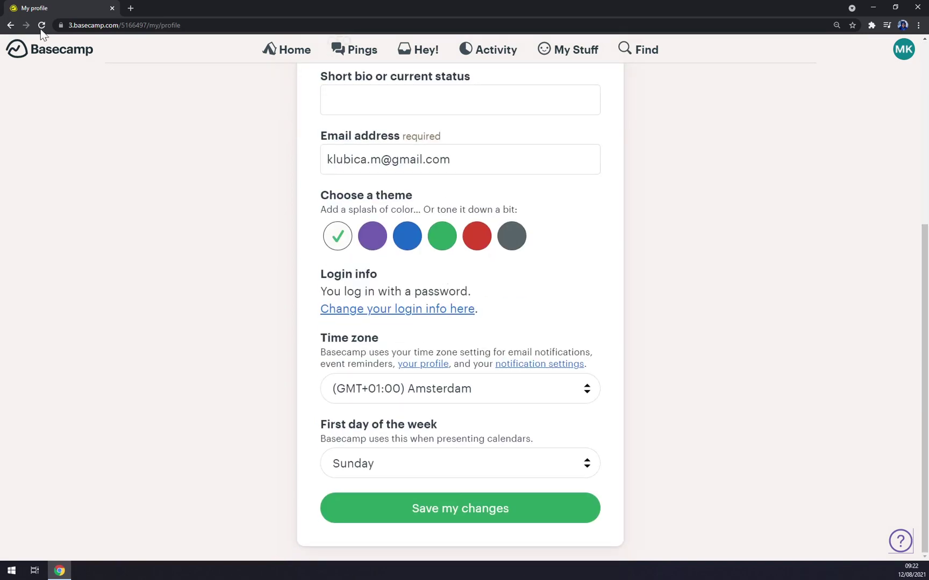
pyautogui.click(376, 244)
pyautogui.scroll(2, 385, 252)
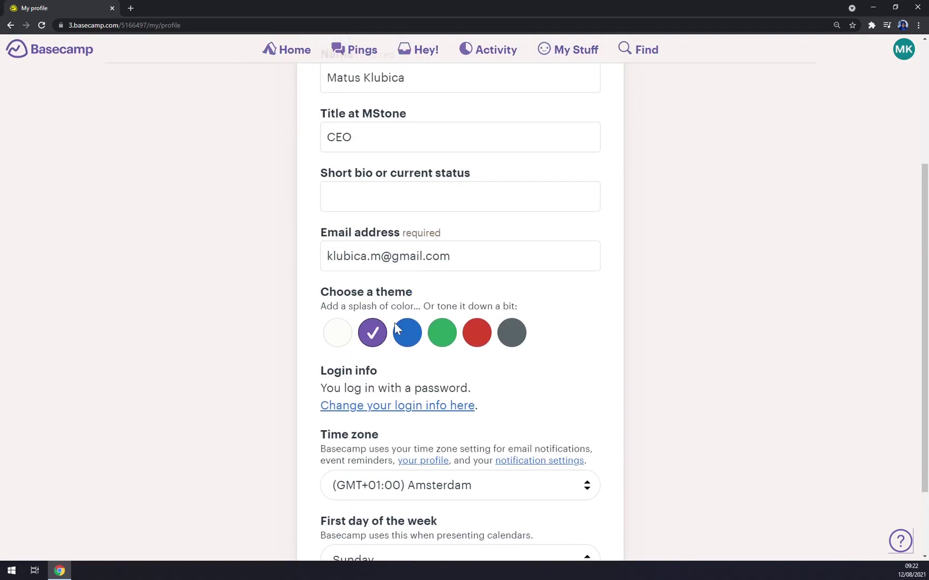
pyautogui.click(406, 333)
pyautogui.click(446, 333)
pyautogui.click(476, 332)
pyautogui.click(510, 333)
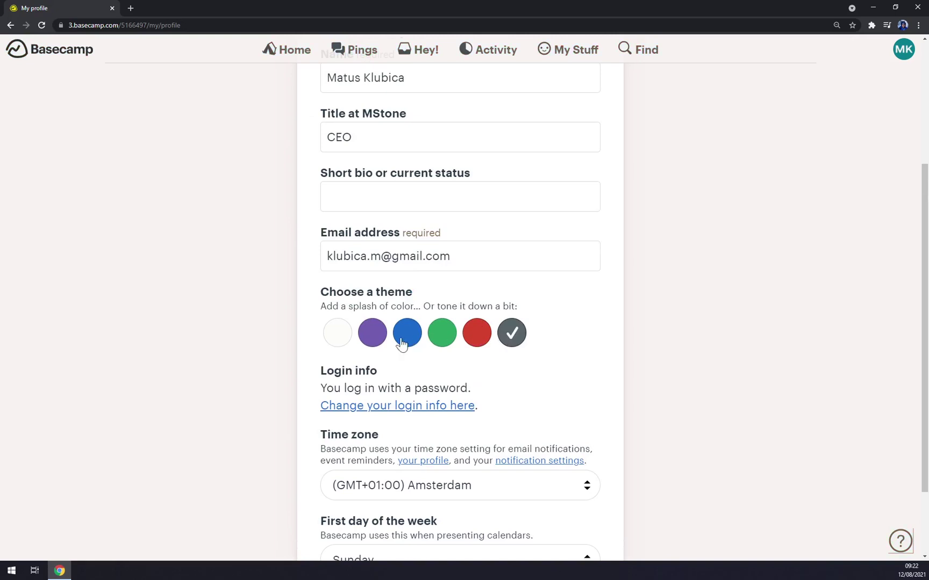
pyautogui.click(372, 335)
pyautogui.click(330, 340)
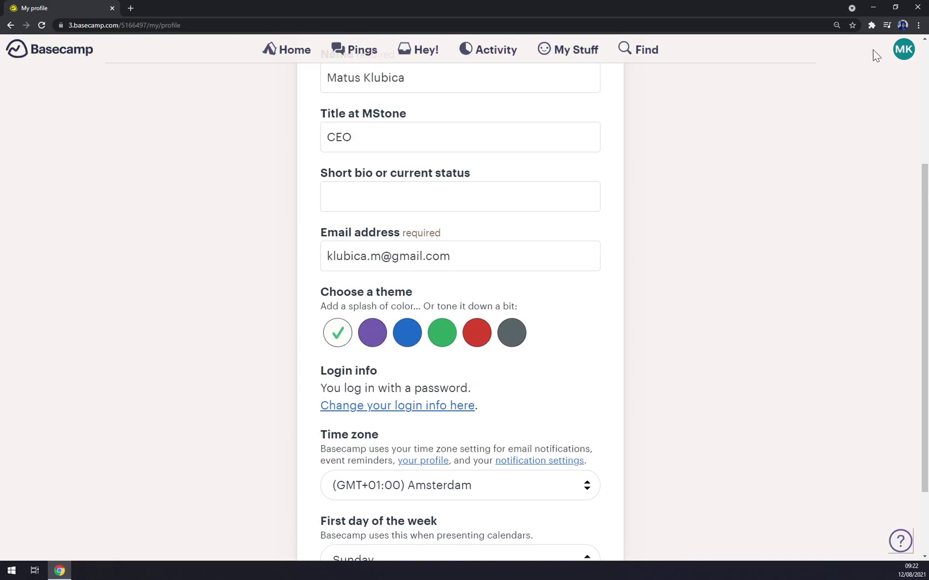
# - From Home, turn on Focus Mode to pause notifications until tomorrow
pyautogui.scroll(3, 463, 177)
pyautogui.click(277, 53)
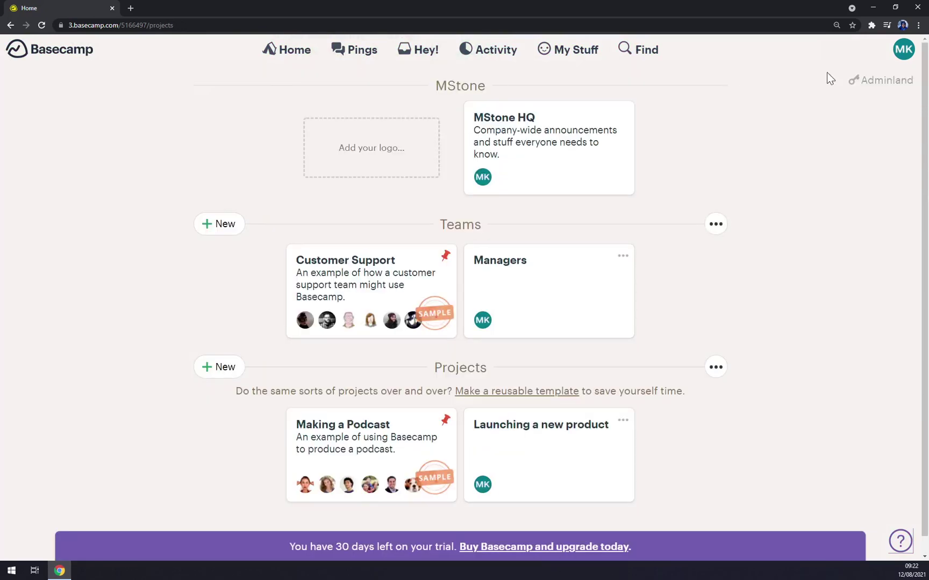
pyautogui.click(897, 60)
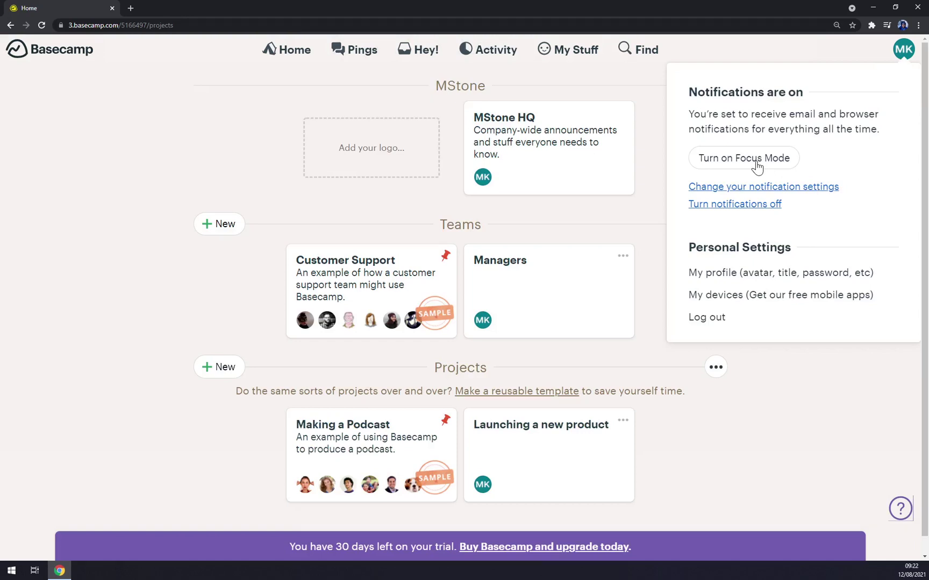
pyautogui.click(756, 164)
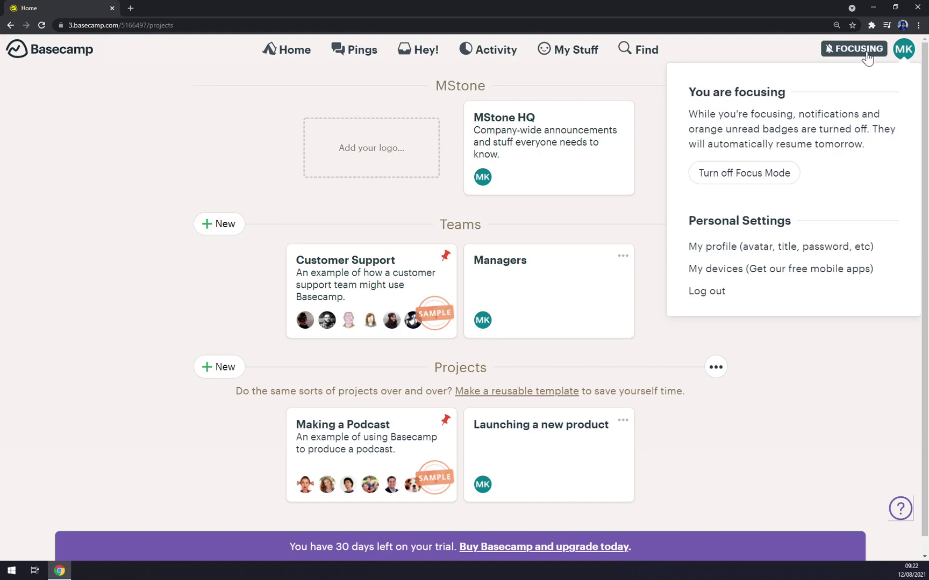
pyautogui.click(119, 131)
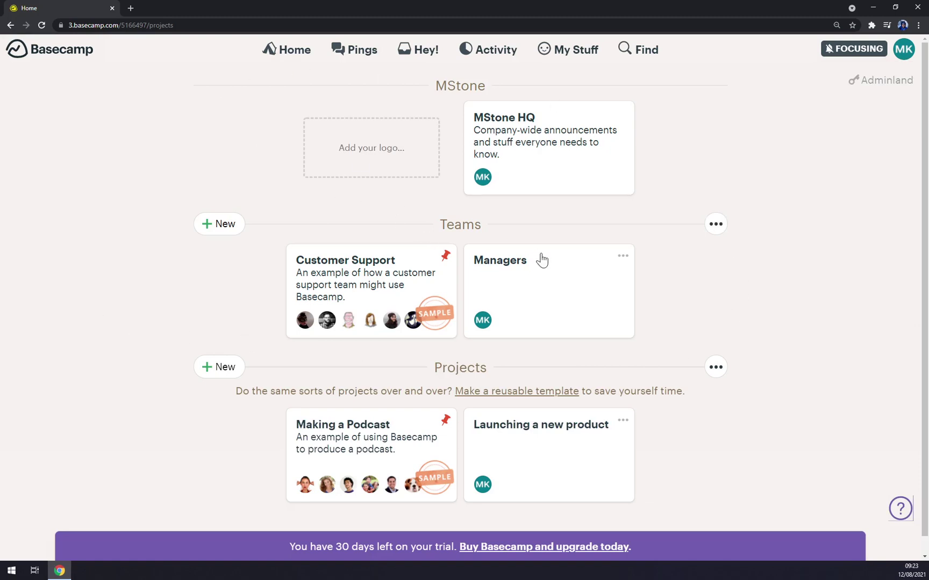
# - Glance at Pings and Hey!, then view the Latest Activity report
pyautogui.click(358, 51)
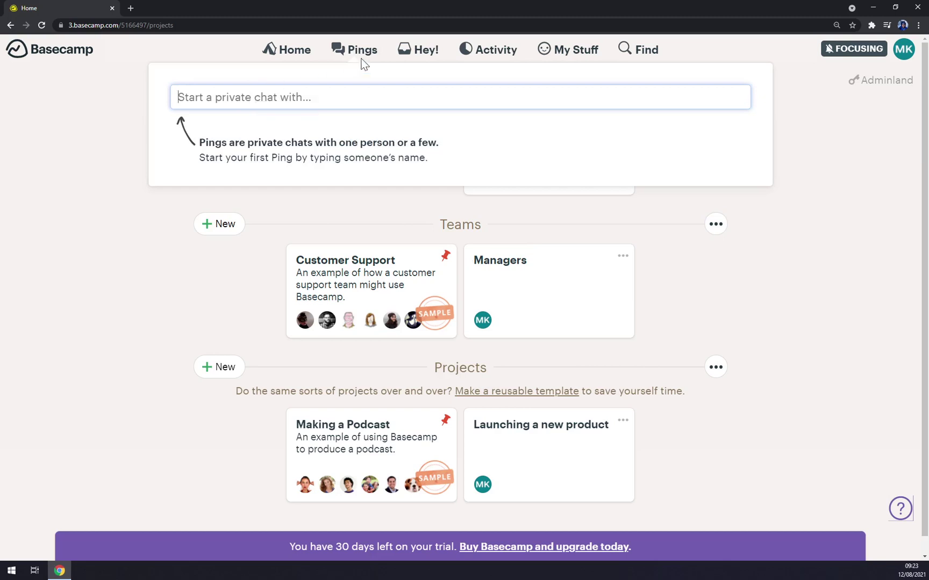
pyautogui.click(425, 52)
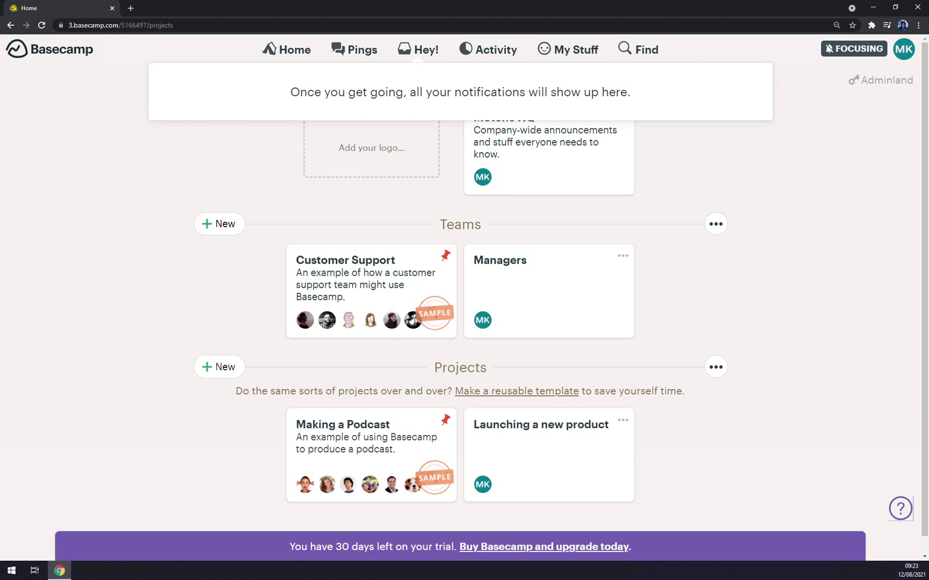
pyautogui.click(499, 59)
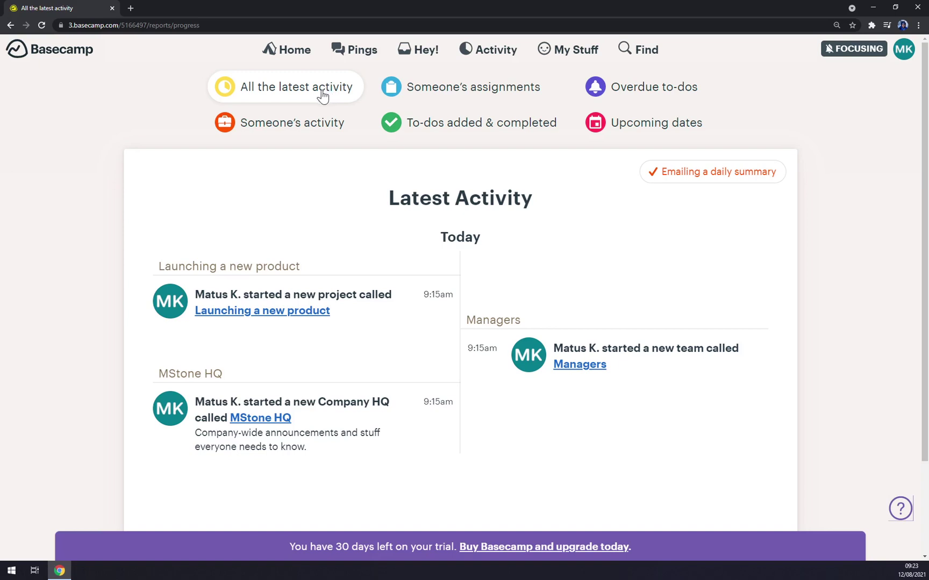
# - Browse the Someone's assignments report, viewing my own assignments
pyautogui.moveTo(378, 198); pyautogui.dragTo(533, 204)
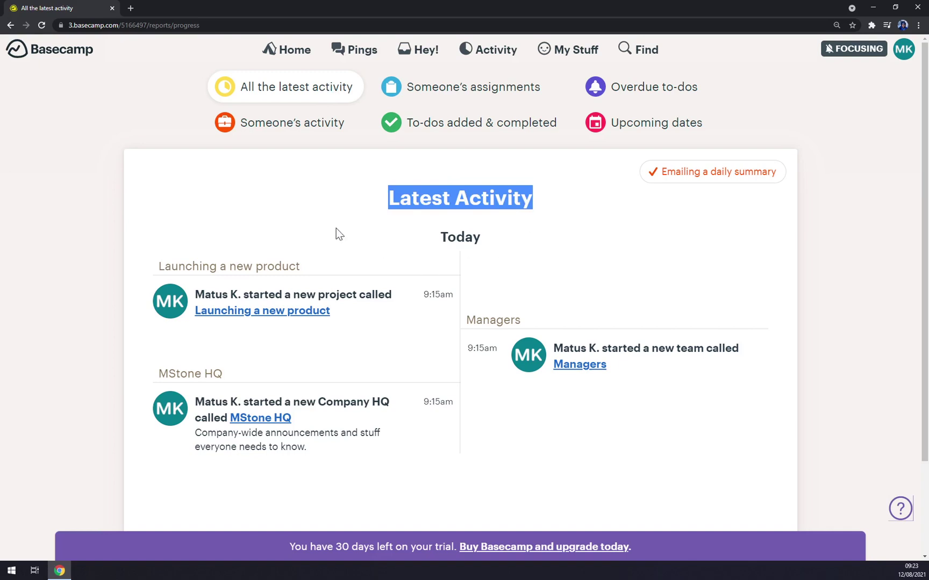
pyautogui.click(458, 97)
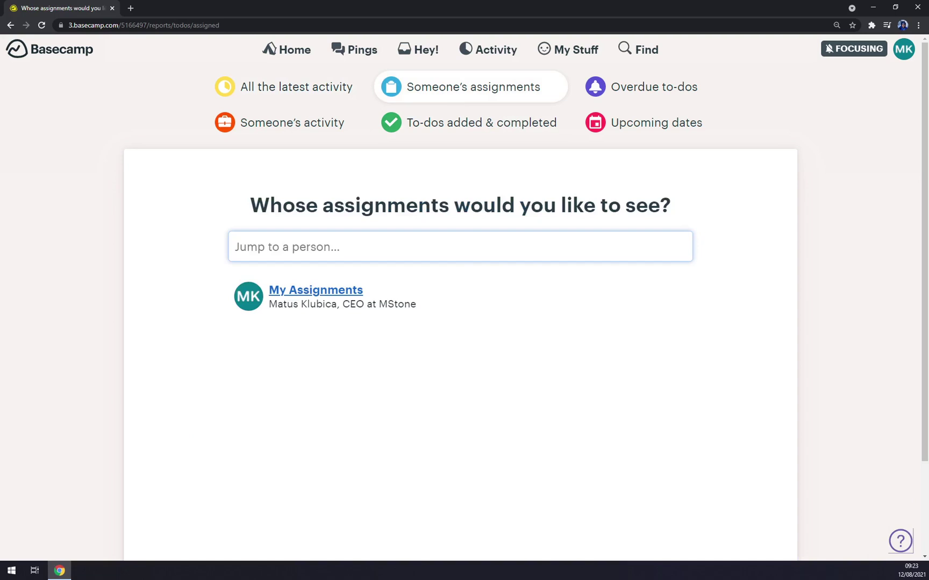
pyautogui.click(317, 293)
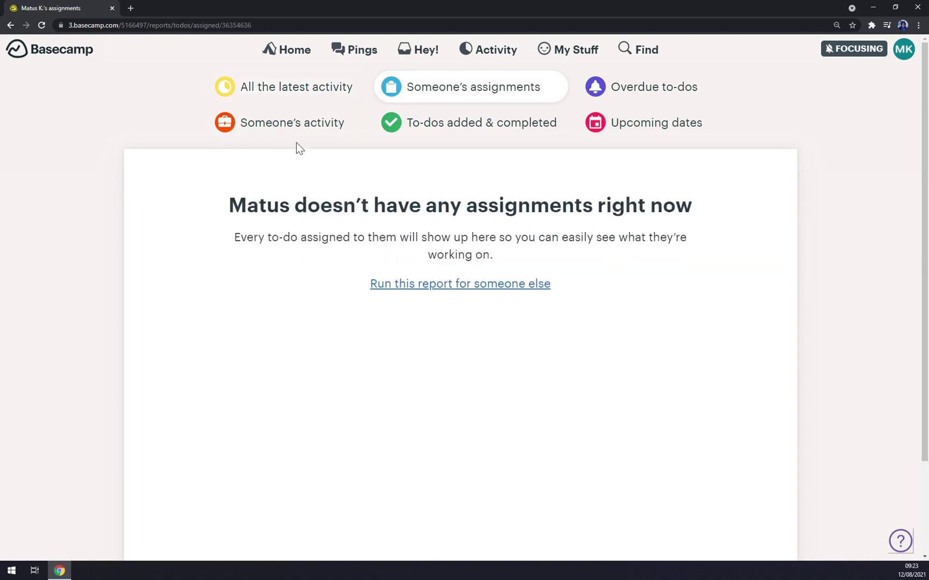
pyautogui.click(11, 26)
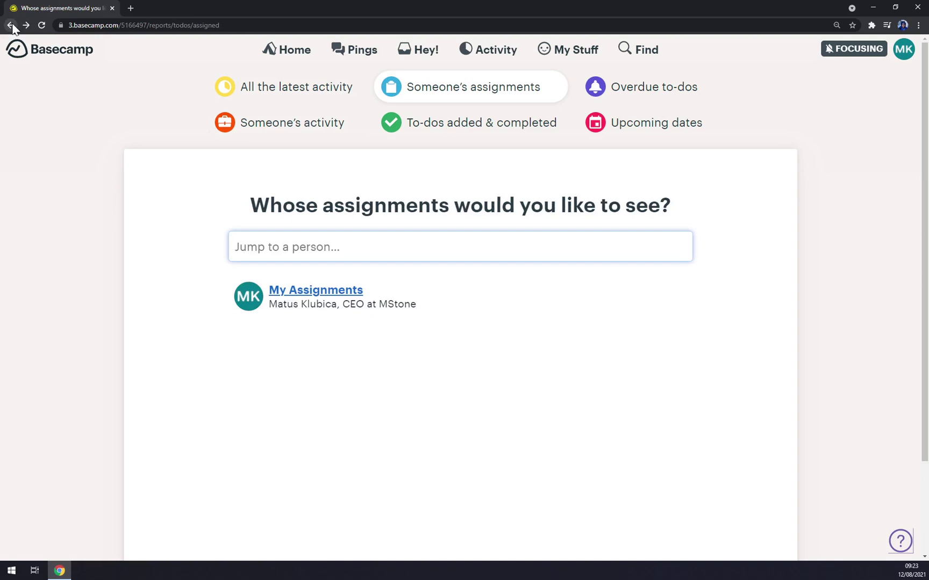
# - Look through Overdue to-dos, Someone's activity and To-dos added & completed, ending on Upcoming dates
pyautogui.click(675, 104)
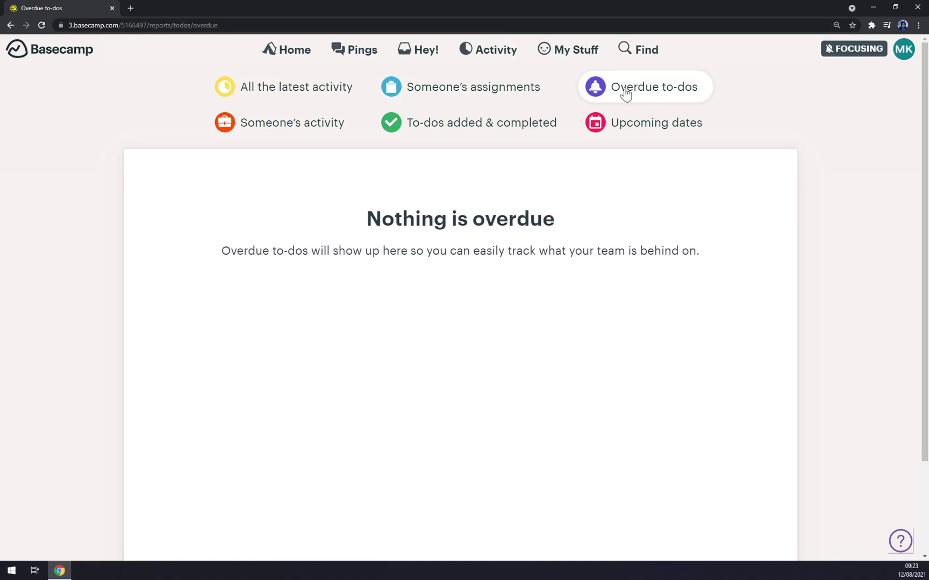
pyautogui.click(303, 129)
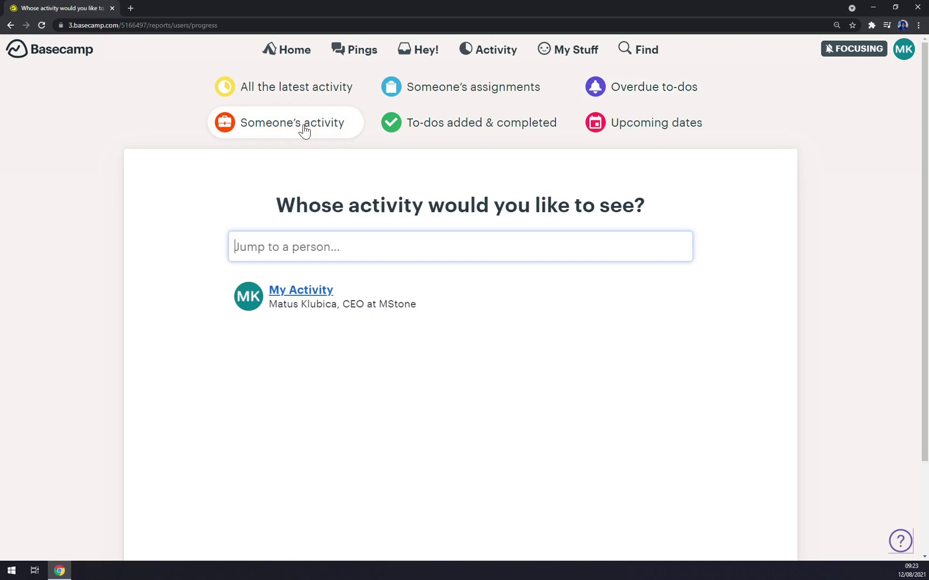
pyautogui.click(467, 131)
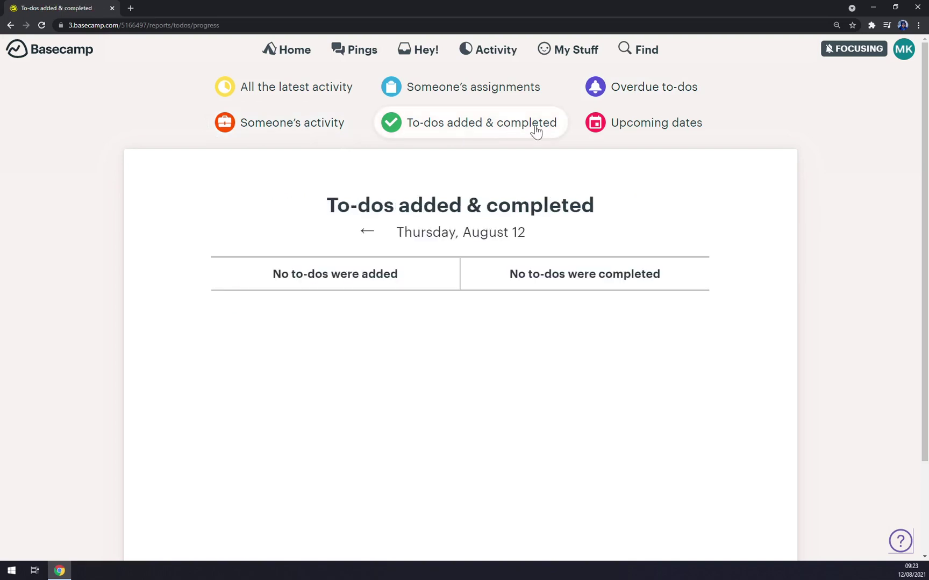
pyautogui.click(646, 125)
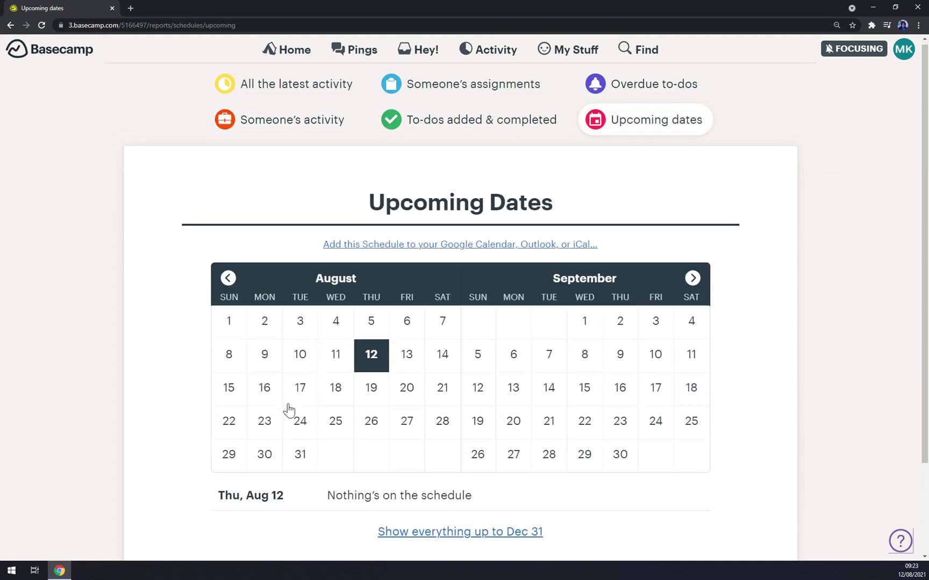
pyautogui.scroll(-2, 365, 321)
pyautogui.scroll(2, 399, 284)
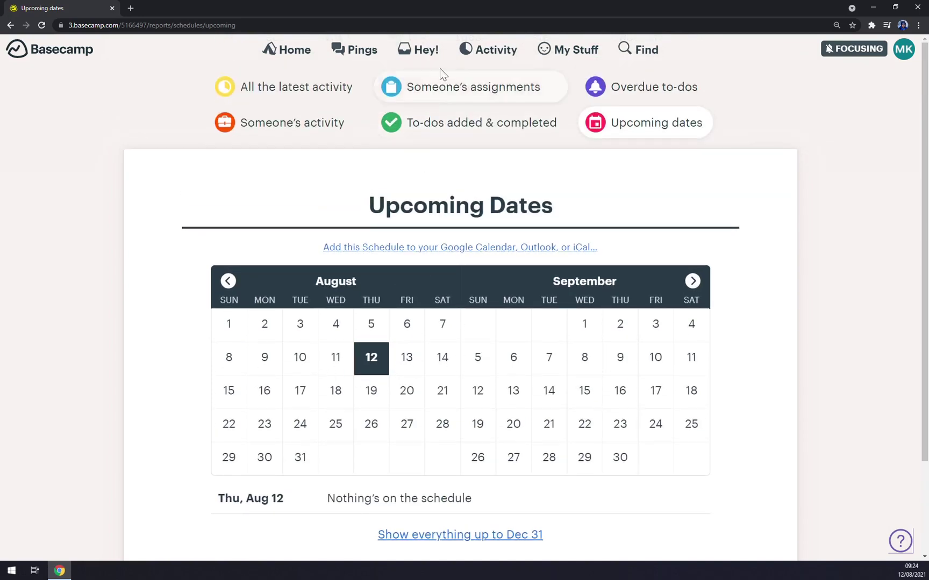
# - View My Assignments and Upcoming dates from My Stuff, then go Home
pyautogui.click(559, 58)
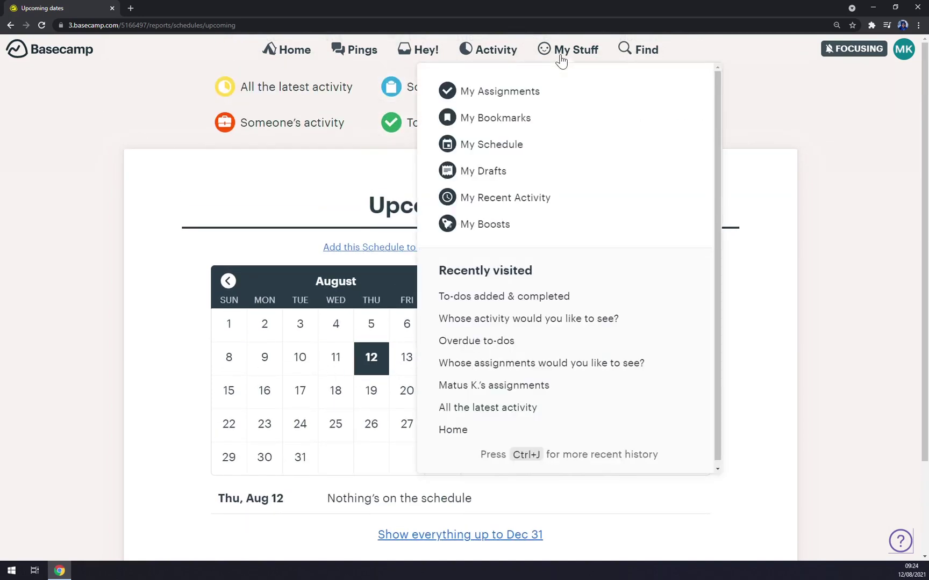
pyautogui.click(538, 95)
pyautogui.click(592, 56)
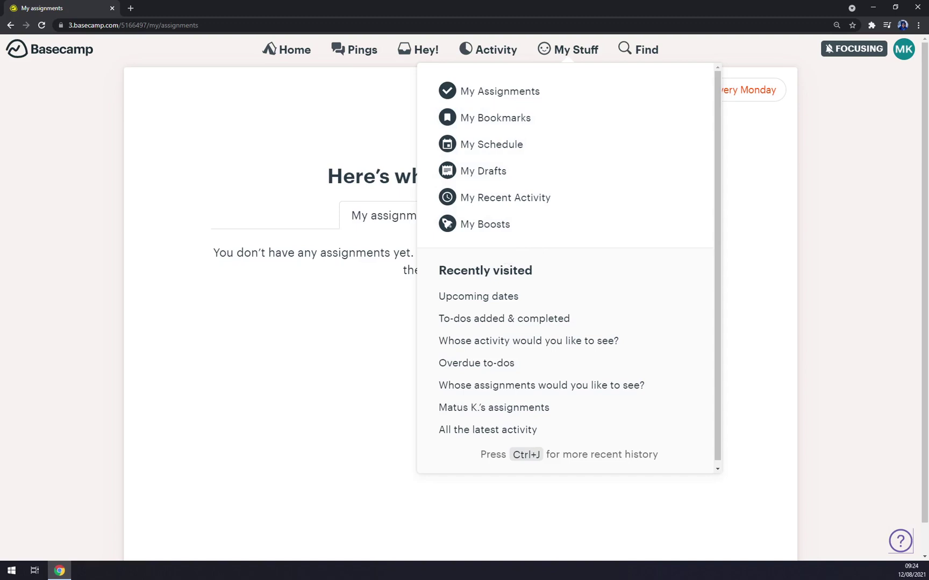
pyautogui.click(482, 297)
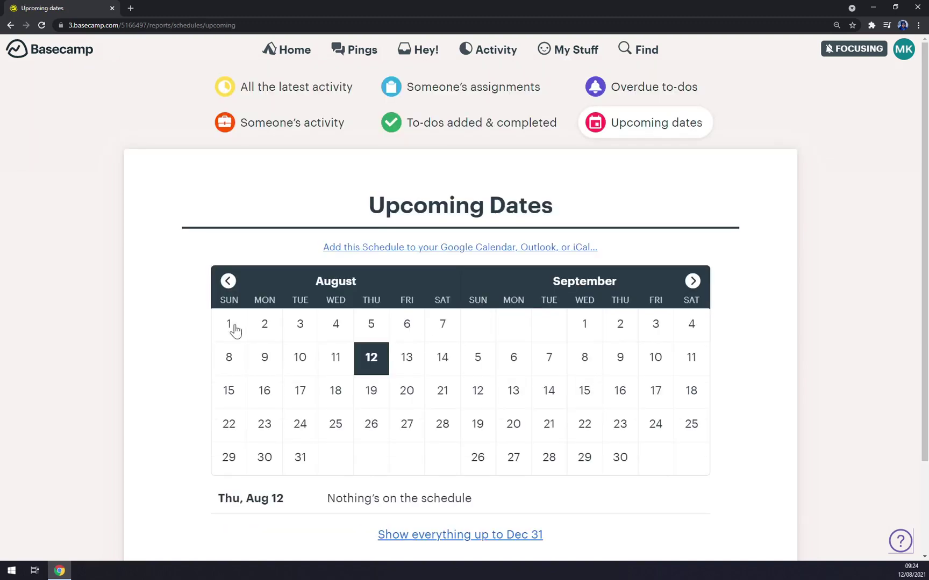
pyautogui.click(286, 55)
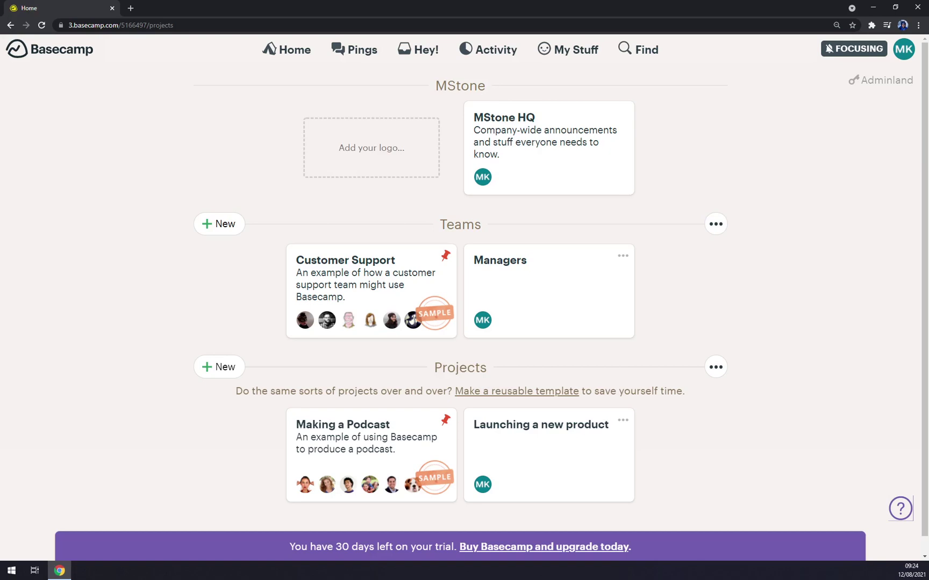
# - Save the lake pier night image as the company logo, then open MStone HQ
pyautogui.click(372, 150)
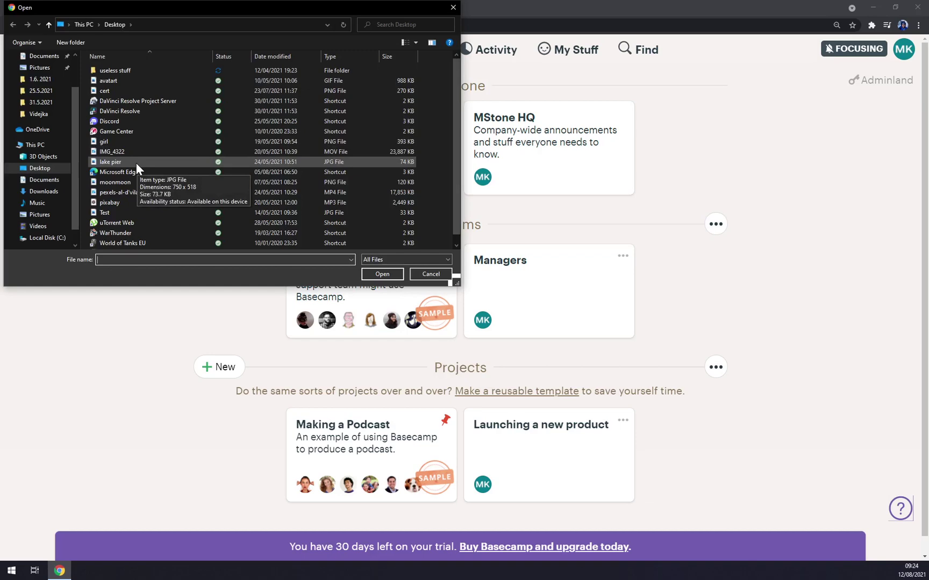
pyautogui.click(132, 160)
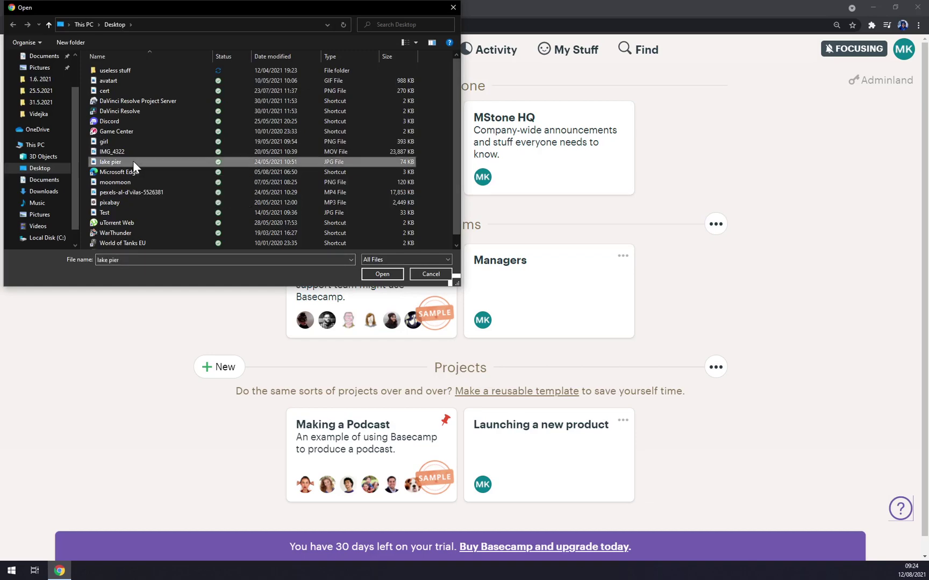
pyautogui.press('Return')
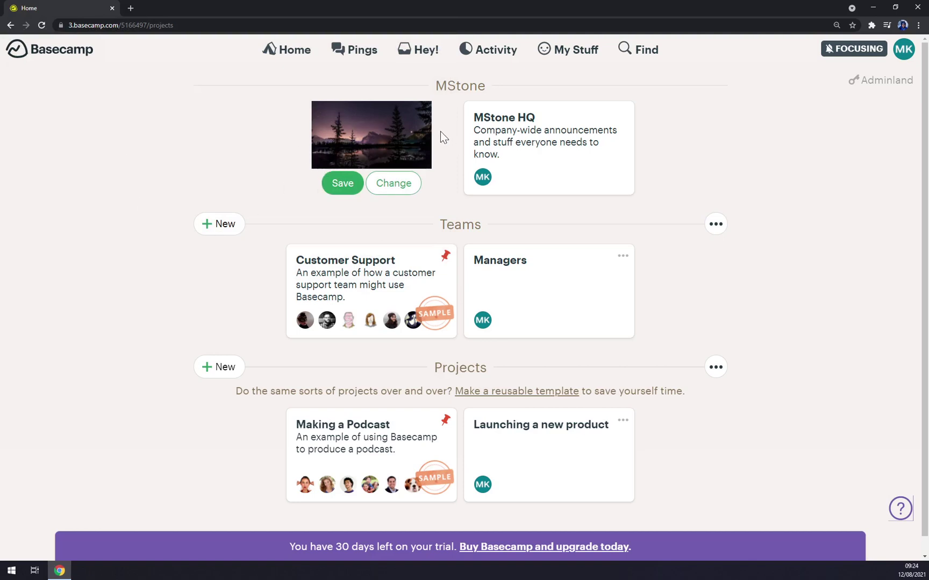
pyautogui.click(342, 195)
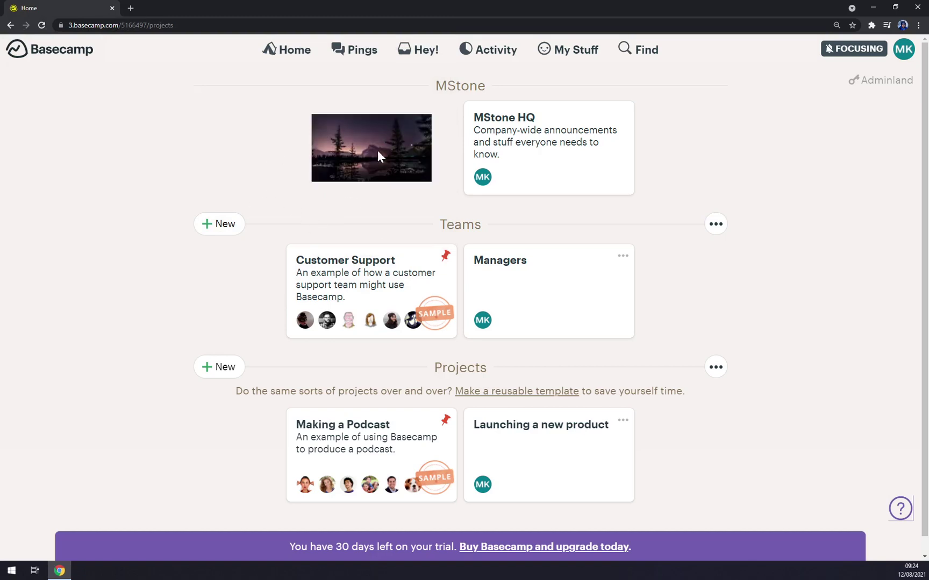
pyautogui.moveTo(371, 147)
pyautogui.click(569, 128)
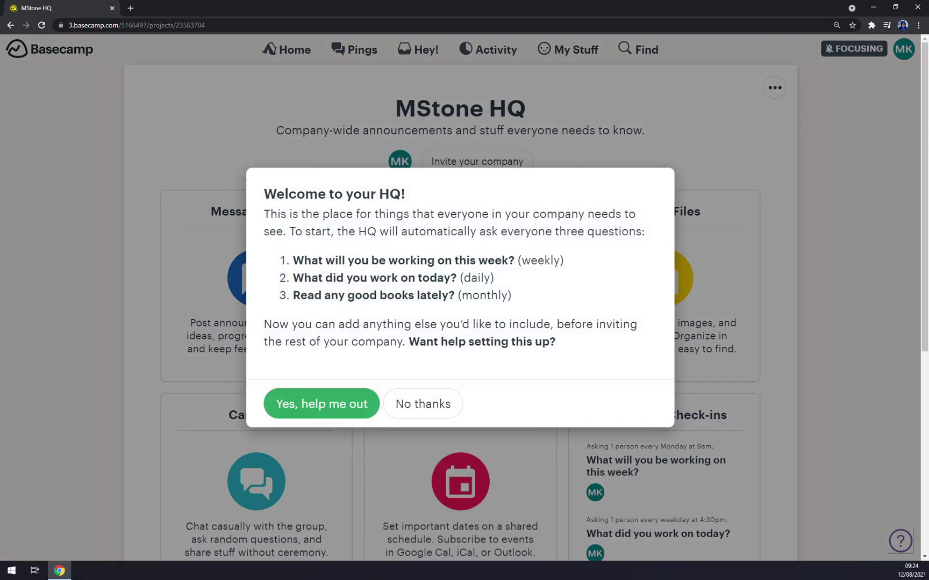
# - Skip the HQ setup help and post 'Basecamp Tutorials' with body HELLO YOUTUBE
pyautogui.click(436, 412)
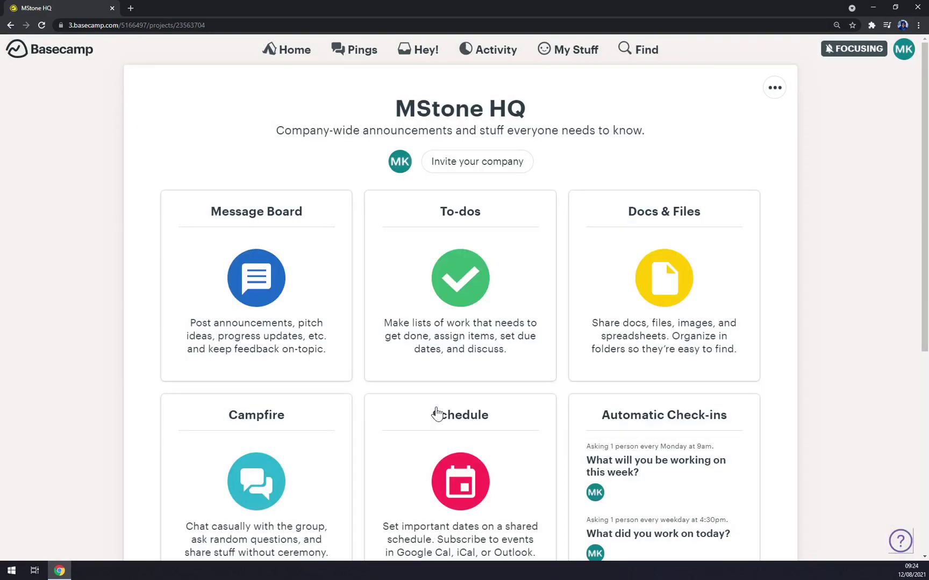
pyautogui.click(274, 232)
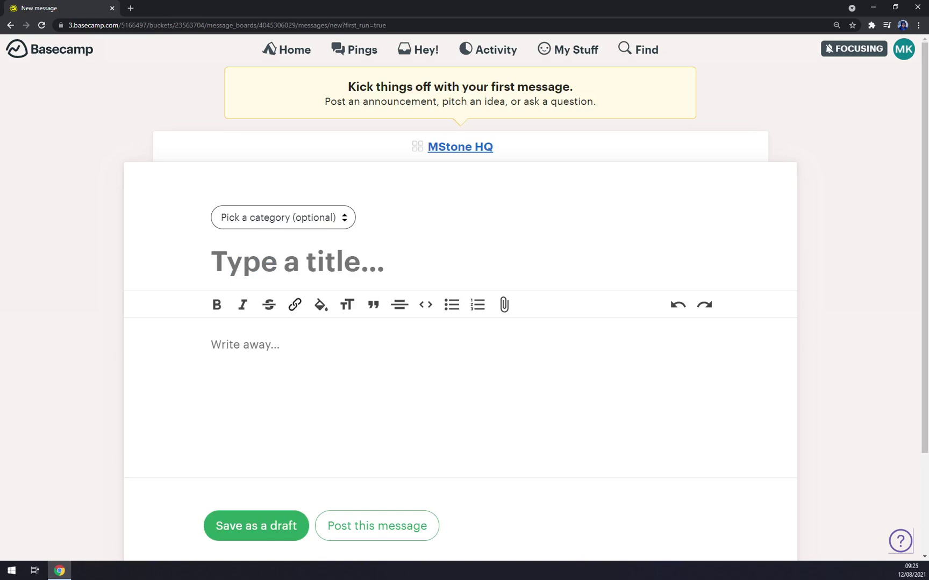
pyautogui.write('Basecamp T')
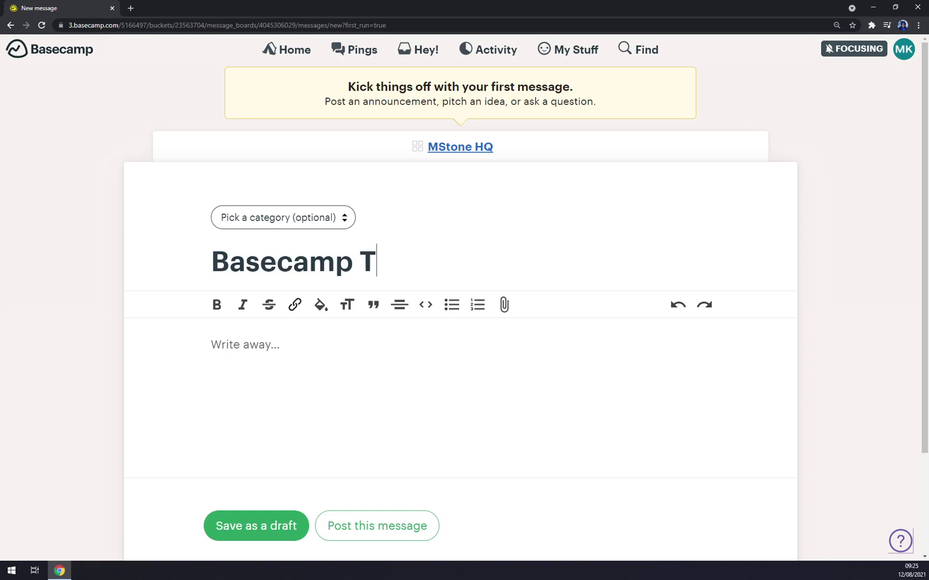
pyautogui.write('utorials')
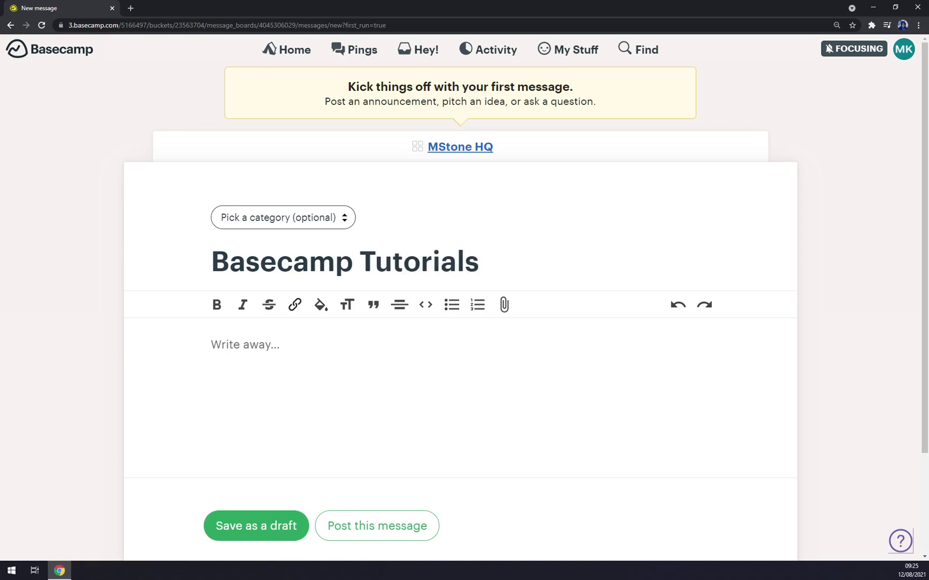
pyautogui.press('Tab')
pyautogui.write('HE')
pyautogui.write('LLO YE')
pyautogui.press('BackSpace')
pyautogui.write('OUTUBE')
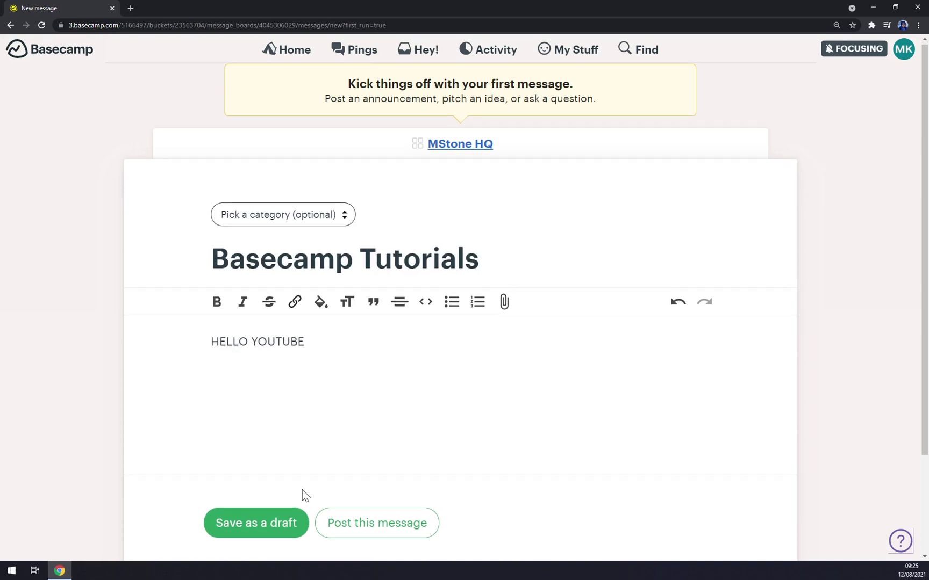
pyautogui.scroll(-2, 344, 452)
pyautogui.scroll(1, 387, 417)
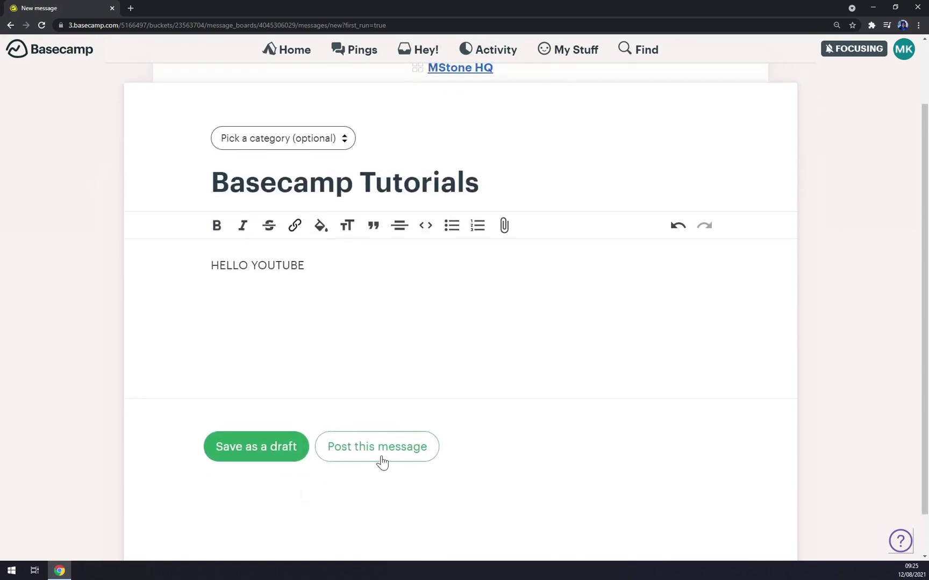
pyautogui.click(380, 456)
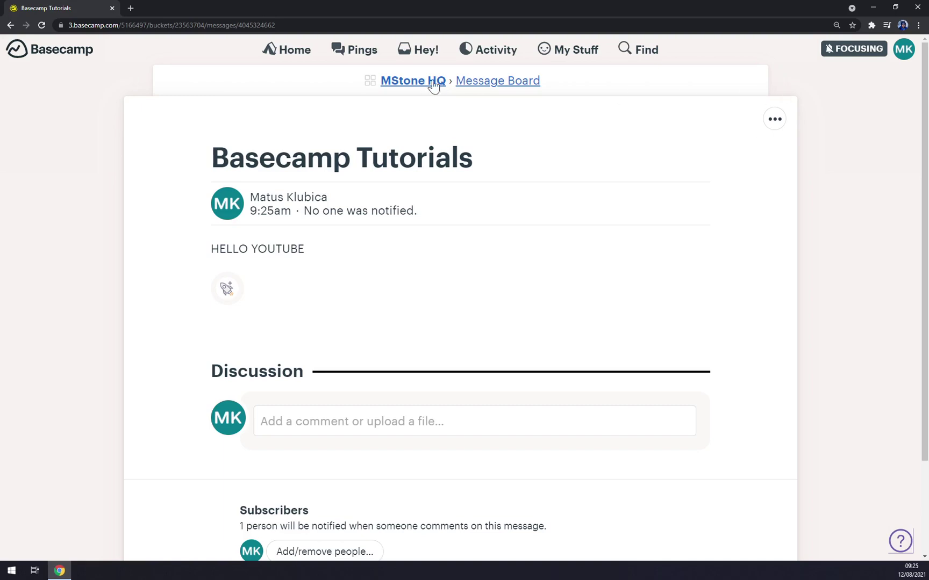
# - Post a message titled TUTORIALS on the MStone HQ board, then return to the overview
pyautogui.click(411, 81)
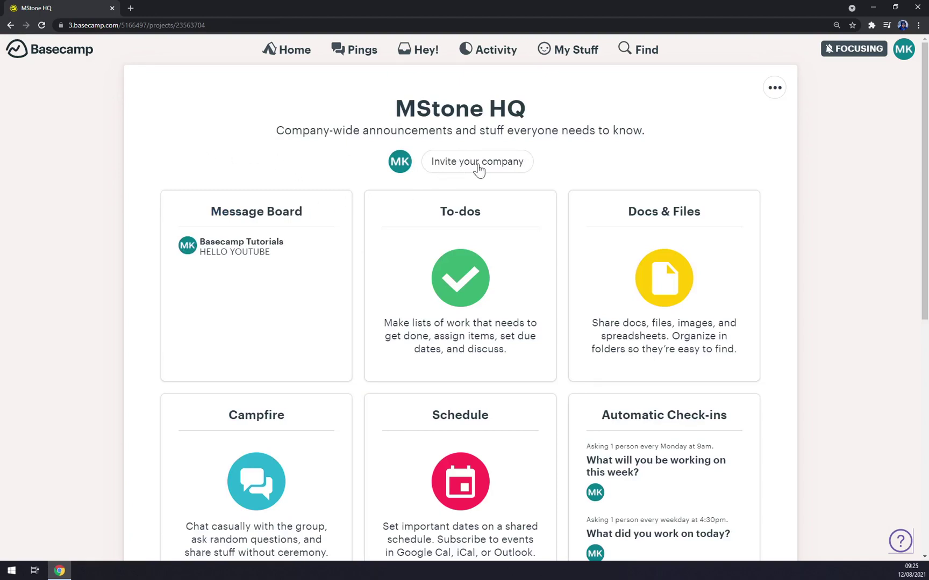
pyautogui.click(252, 279)
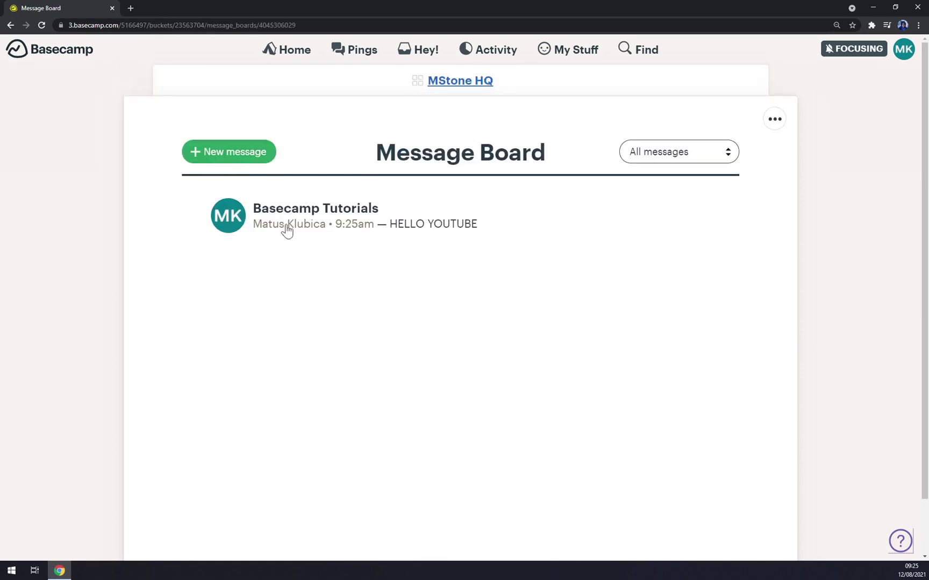
pyautogui.click(239, 156)
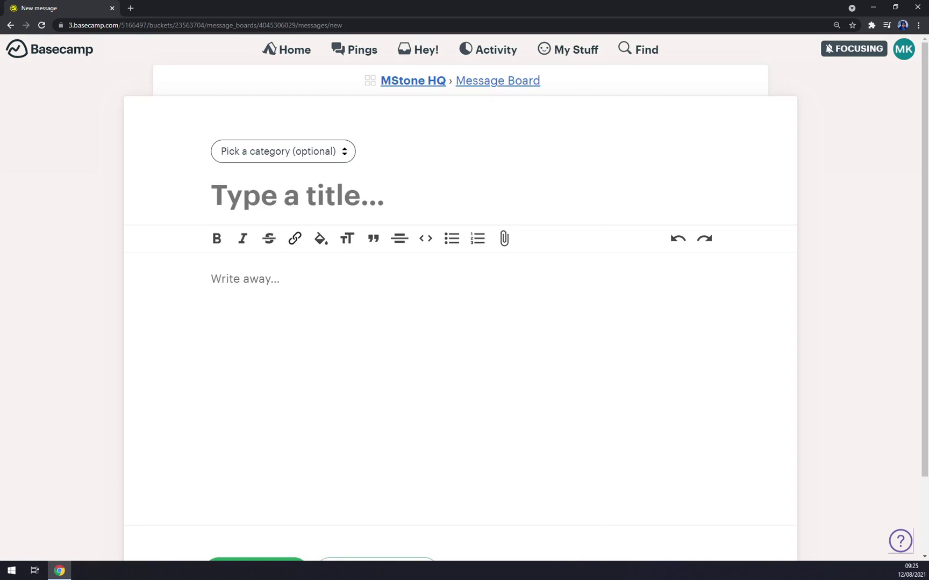
pyautogui.write('TZ')
pyautogui.press('BackSpace')
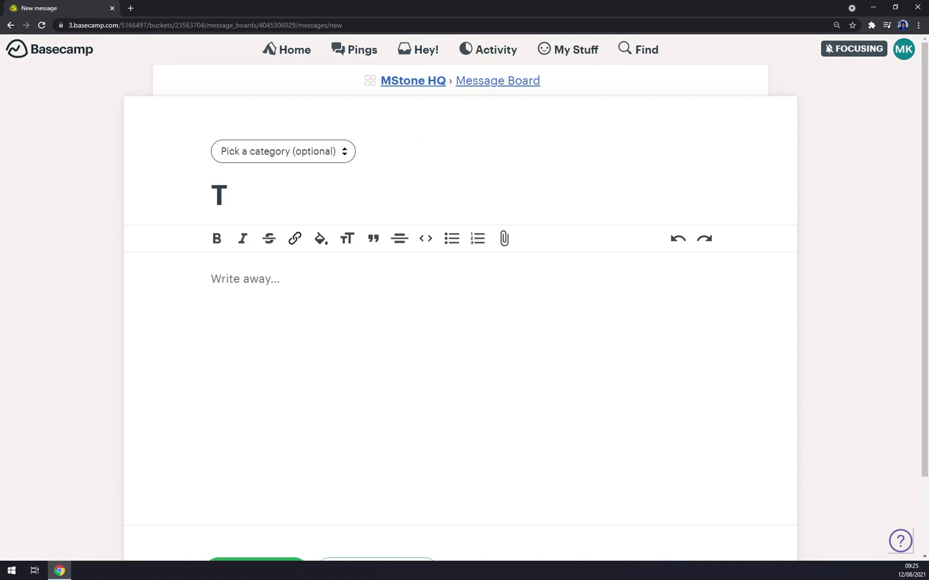
pyautogui.write('UTORIALS')
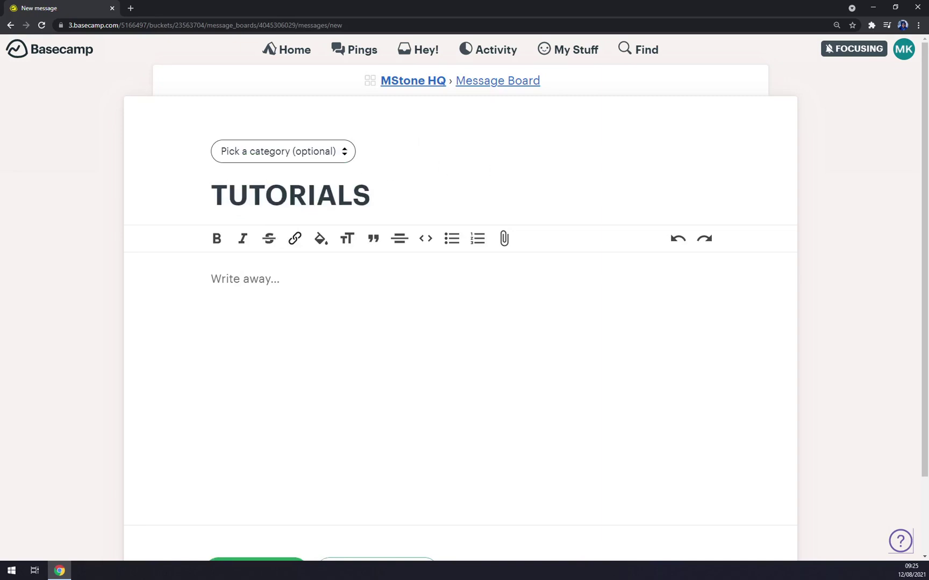
pyautogui.scroll(-2, 251, 481)
pyautogui.click(357, 485)
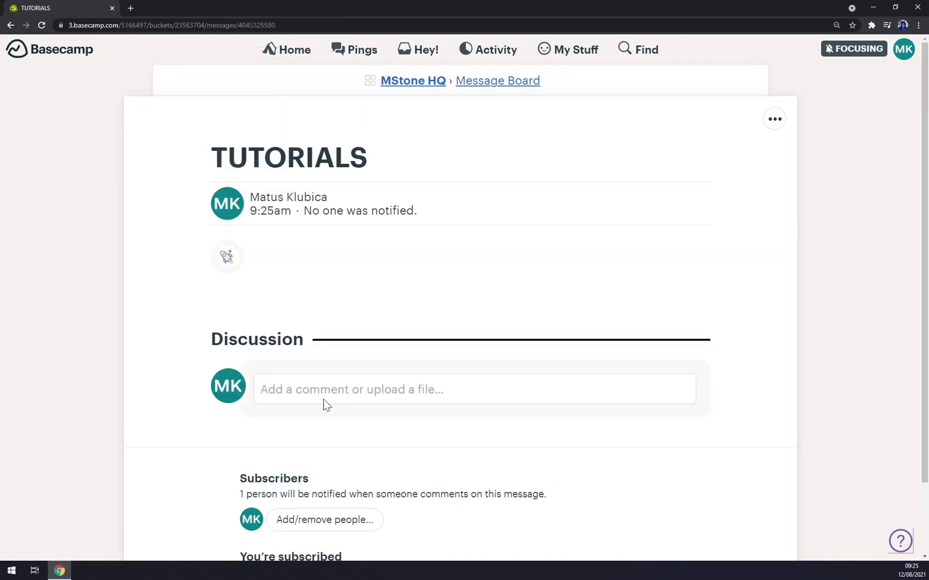
pyautogui.click(411, 82)
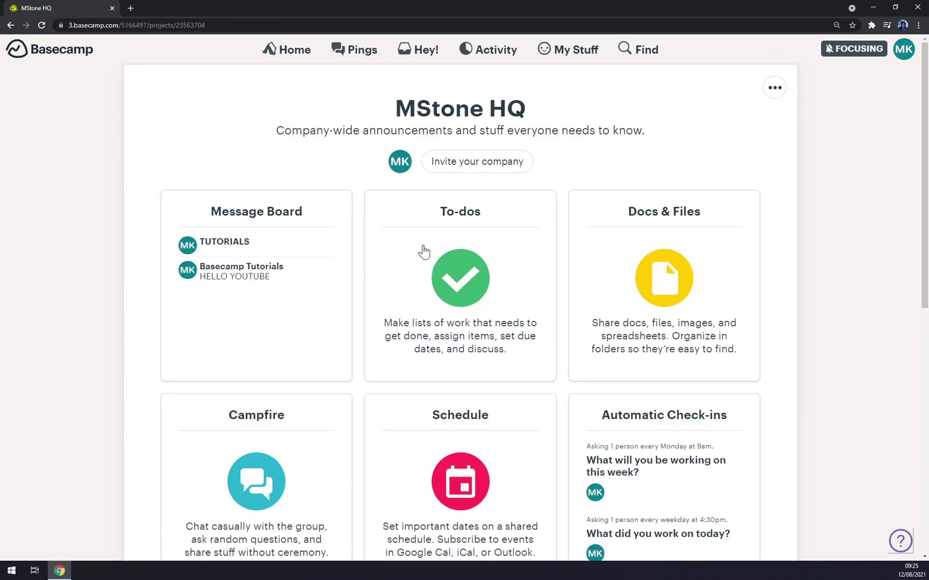
# - Add a to-do list named 'Basecamp' from the MStone HQ To-dos card
pyautogui.click(487, 272)
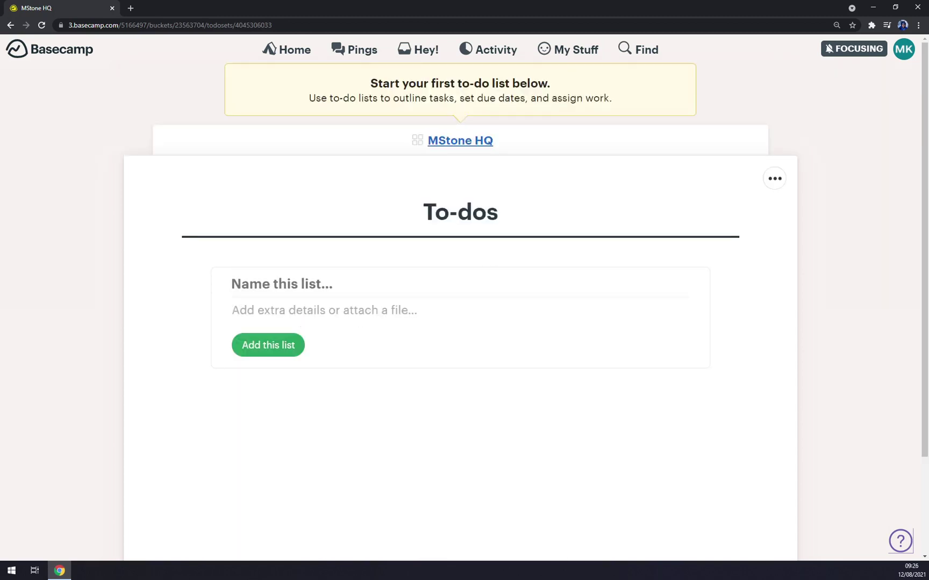
pyautogui.write('Base')
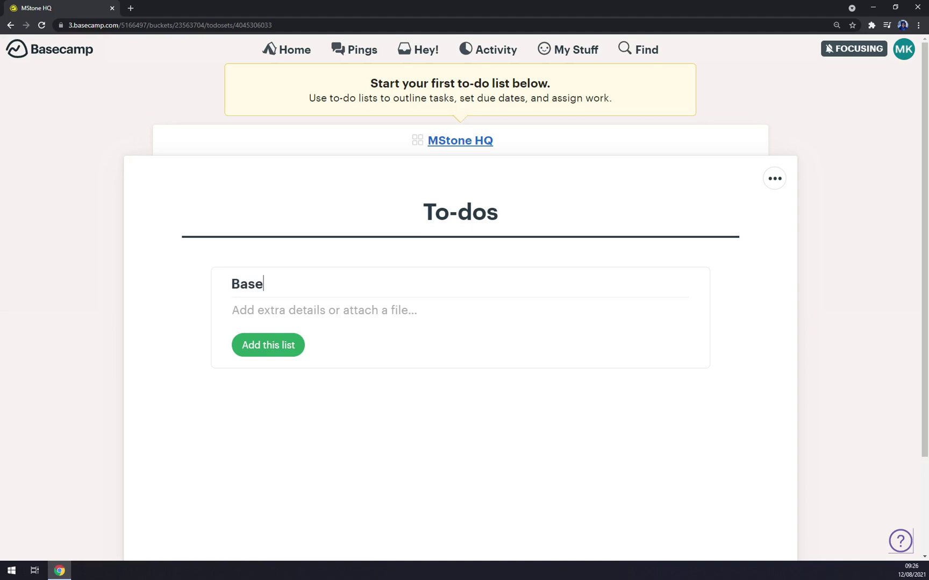
pyautogui.write('camp')
pyautogui.click(271, 353)
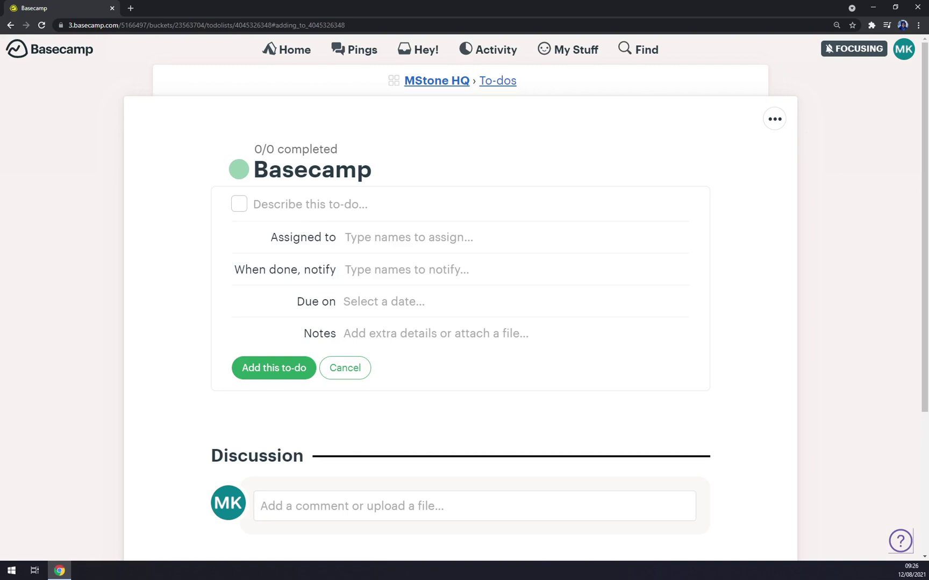
# - Enter the to-do 'Do the tutorials', assigning and notifying the suggested member
pyautogui.write('Do the ')
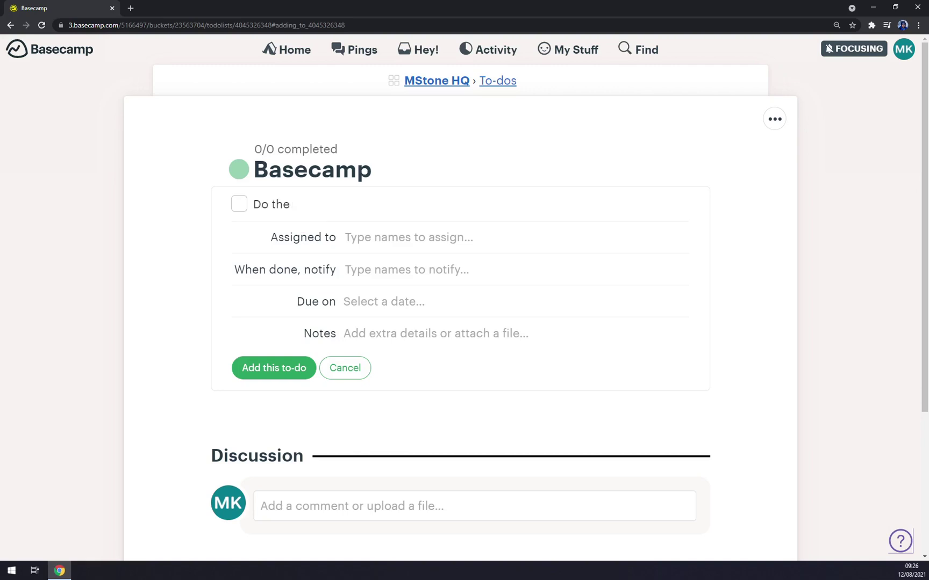
pyautogui.write('tutorials')
pyautogui.press('Tab')
pyautogui.write('m')
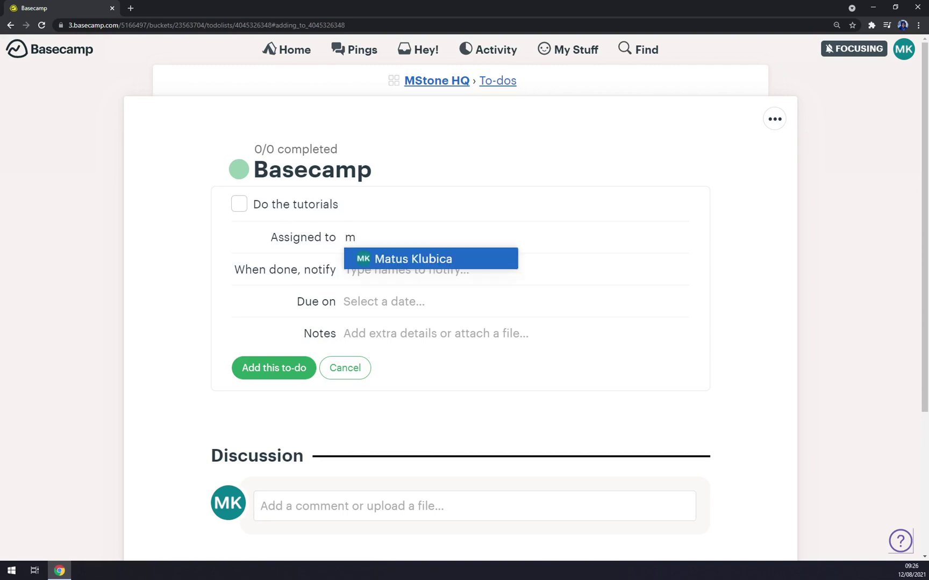
pyautogui.click(418, 259)
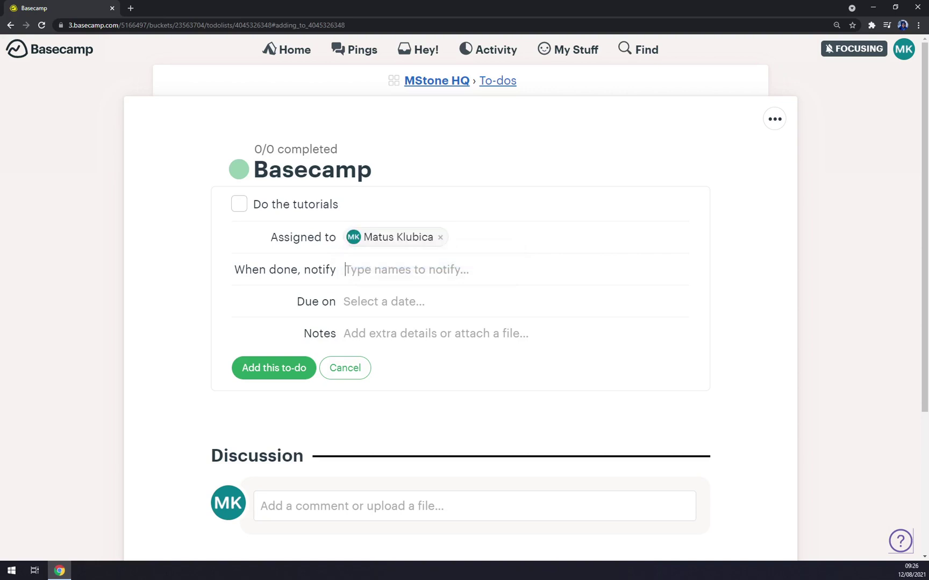
pyautogui.write('m')
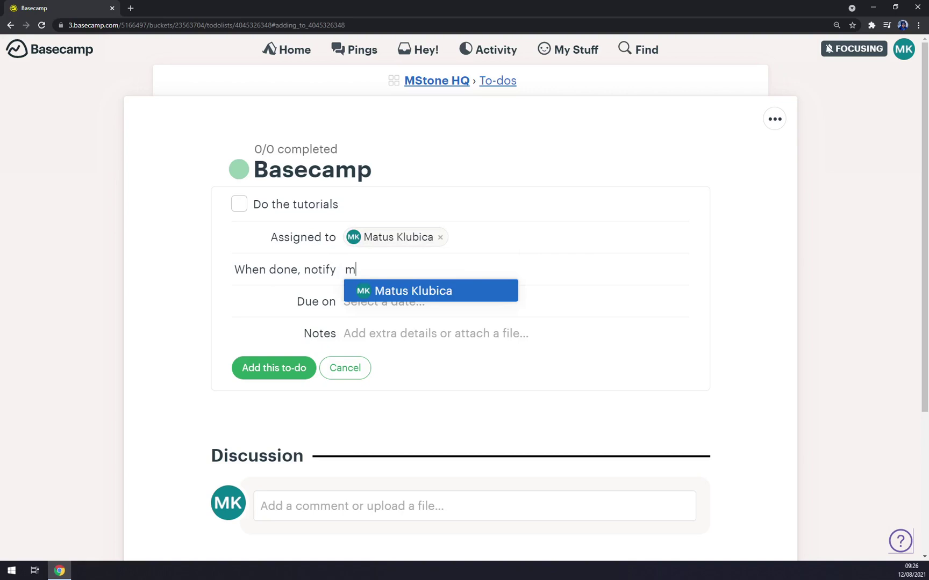
pyautogui.click(384, 291)
# - Give the to-do a single due day of August 13 and add it to the list
pyautogui.click(387, 314)
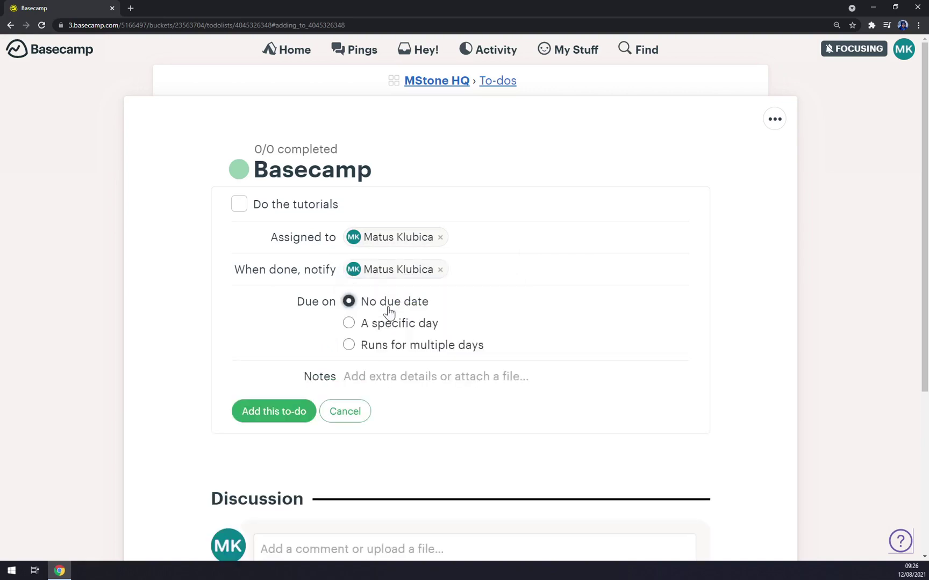
pyautogui.click(412, 325)
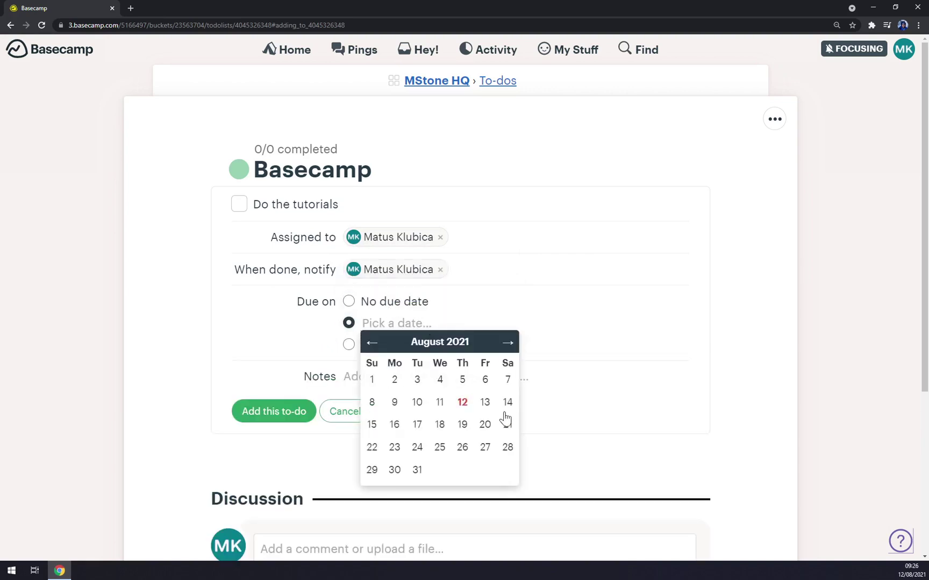
pyautogui.click(484, 403)
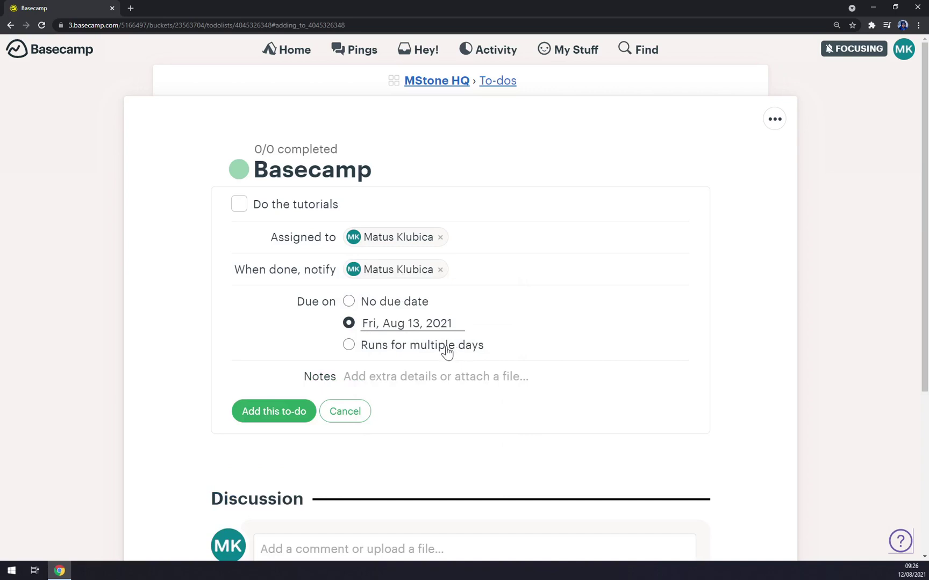
pyautogui.click(446, 351)
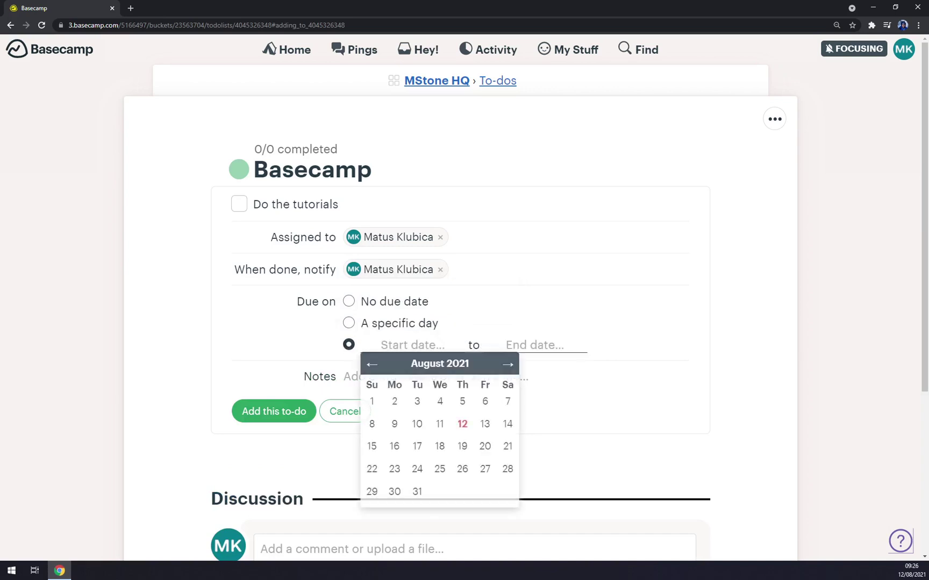
pyautogui.click(384, 330)
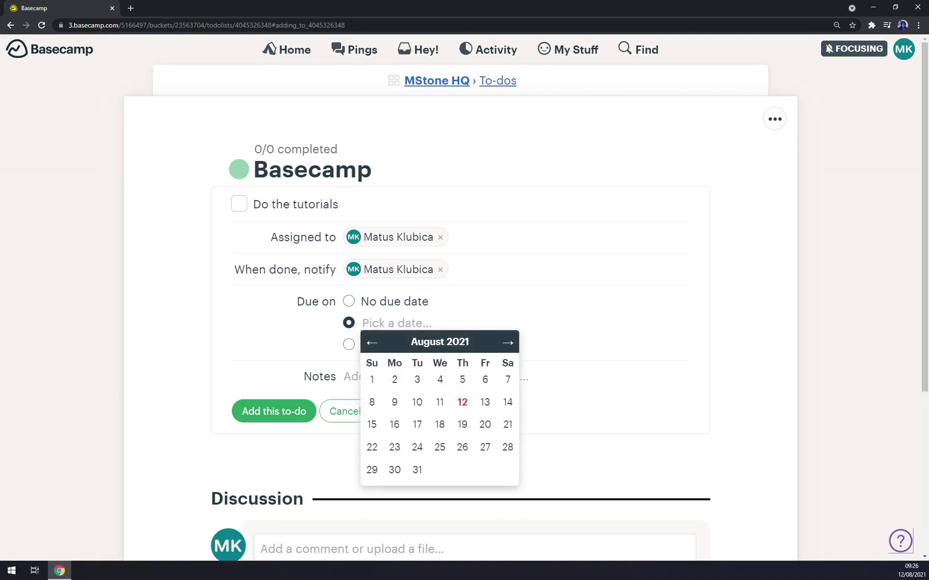
pyautogui.click(484, 403)
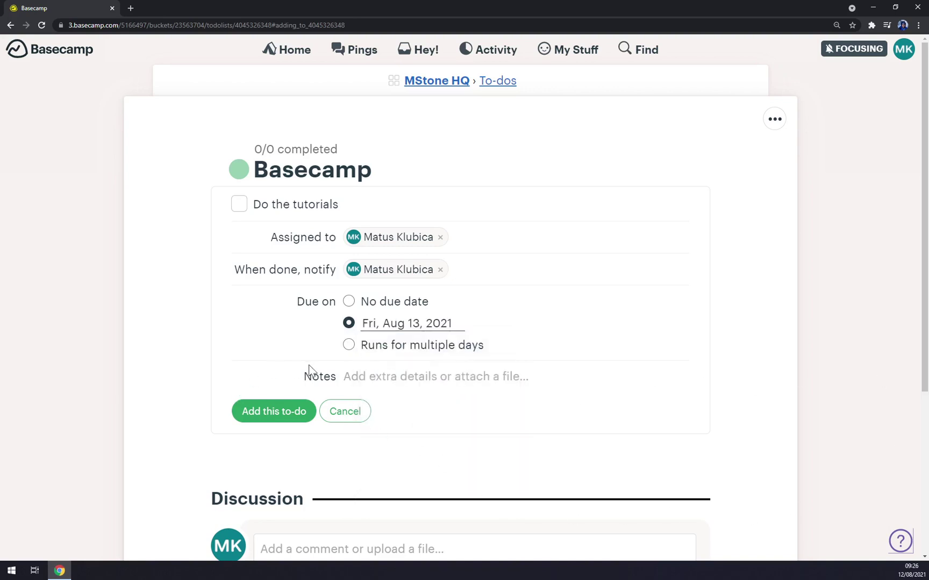
pyautogui.scroll(-5, 327, 301)
pyautogui.scroll(4, 329, 317)
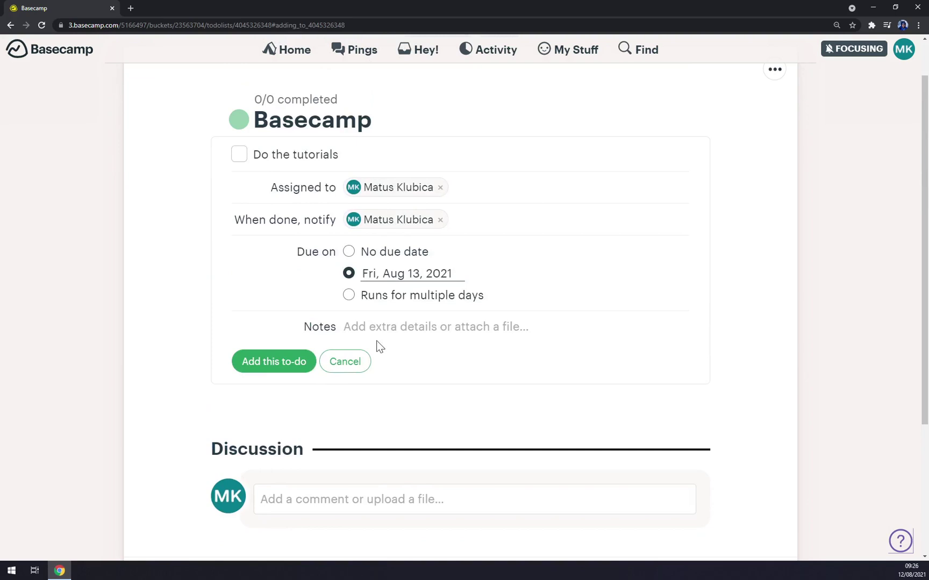
pyautogui.scroll(1, 430, 350)
pyautogui.click(278, 410)
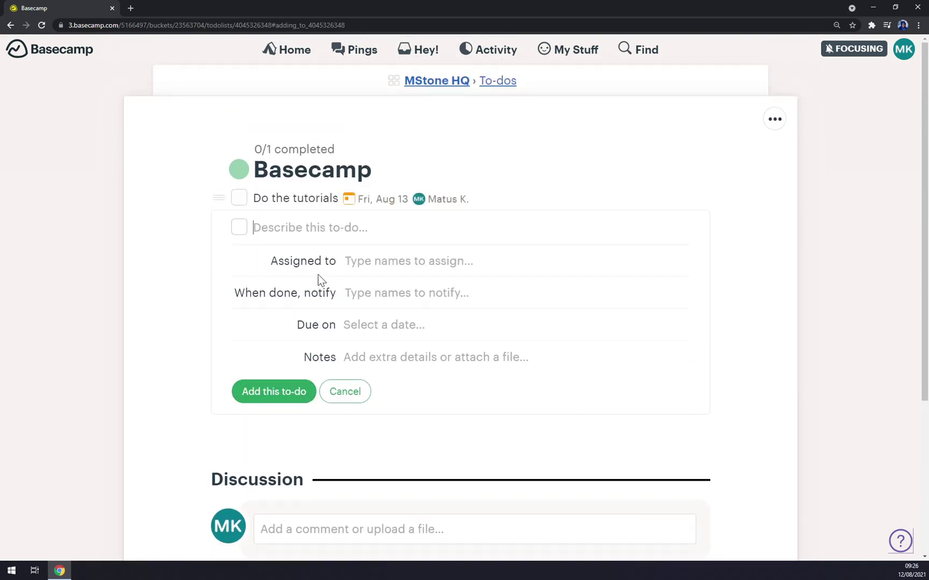
# - Return to the MStone HQ overview, checking the full To-dos list on the way
pyautogui.scroll(-3, 323, 277)
pyautogui.scroll(-1, 330, 272)
pyautogui.scroll(4, 329, 268)
pyautogui.click(436, 82)
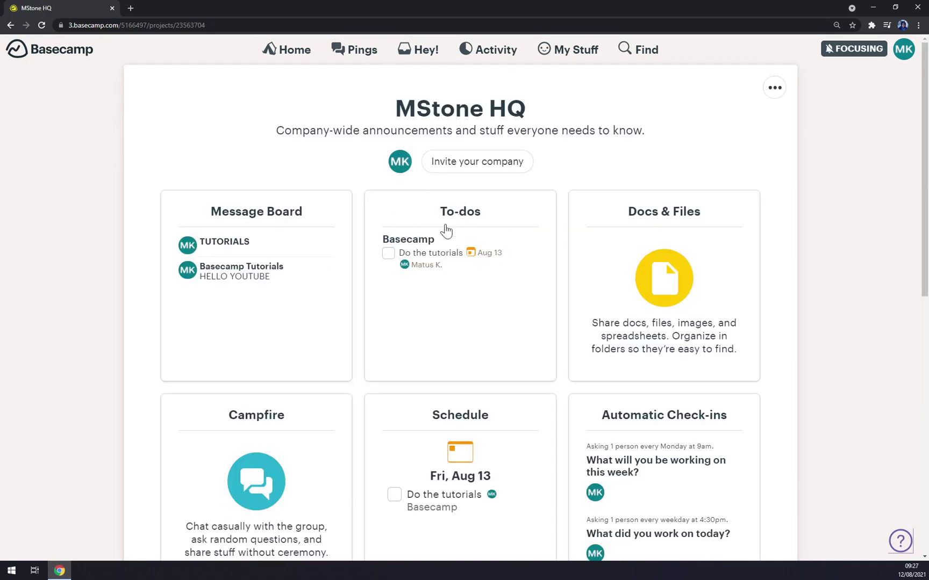
pyautogui.click(388, 262)
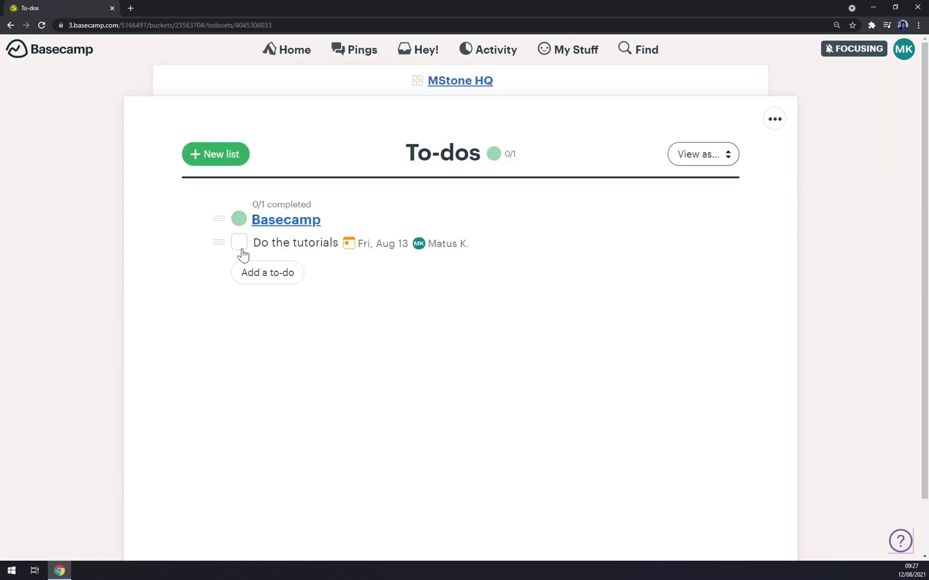
pyautogui.click(459, 83)
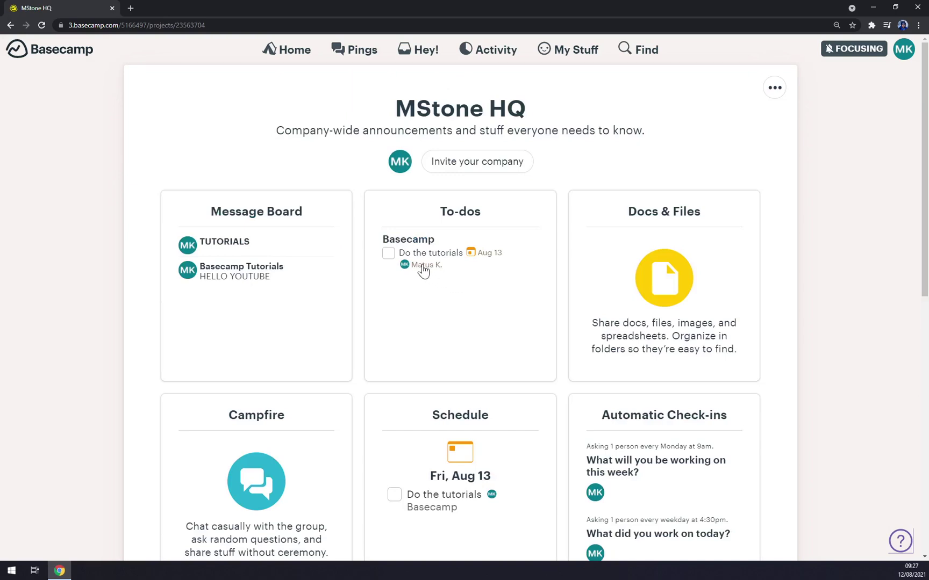
# - Upload avatart.gif through Docs & Files and post it to the project
pyautogui.click(634, 261)
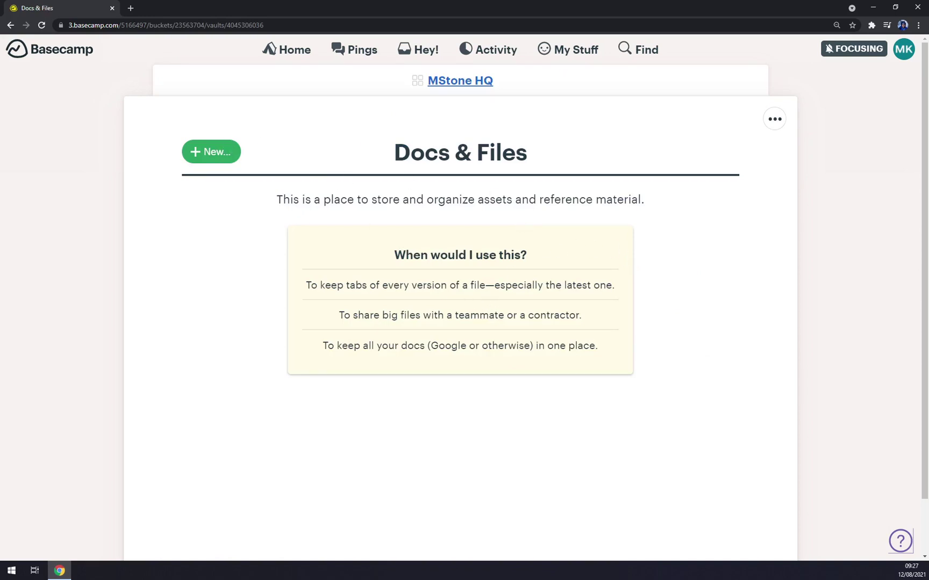
pyautogui.click(234, 160)
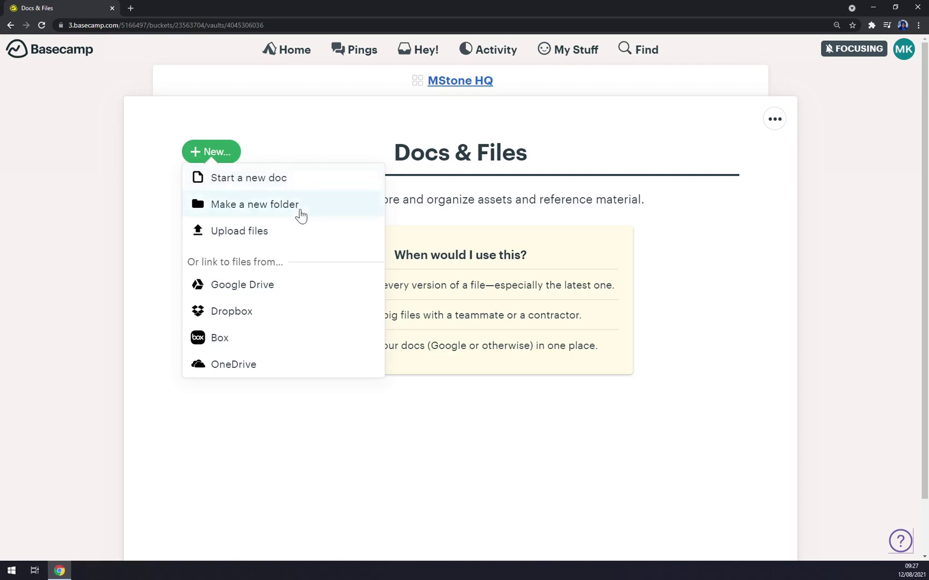
pyautogui.click(258, 240)
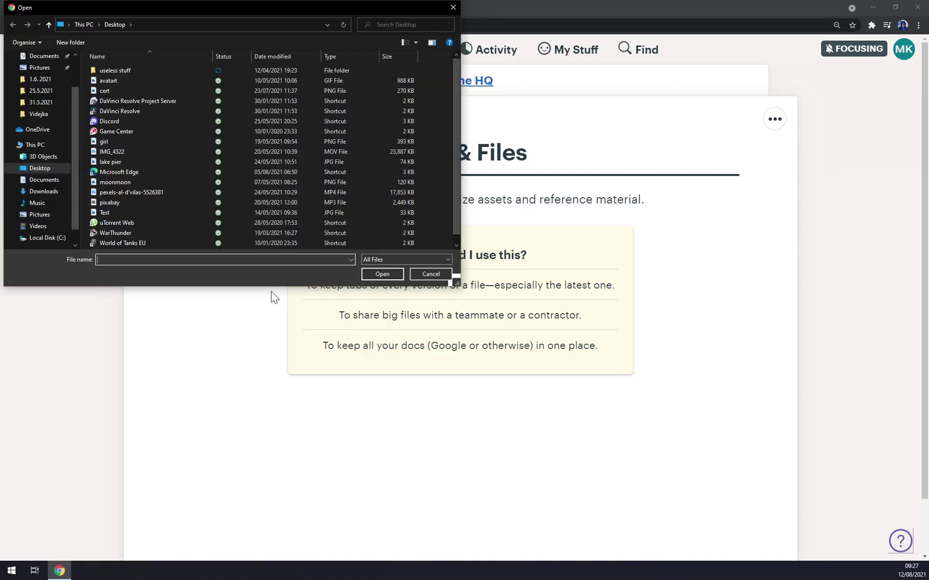
pyautogui.doubleClick(121, 80)
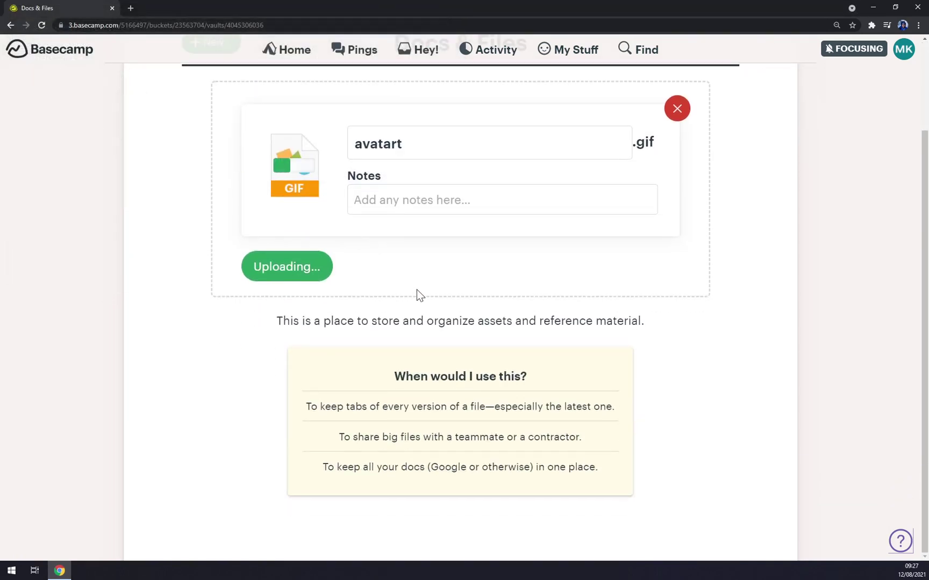
pyautogui.scroll(2, 420, 288)
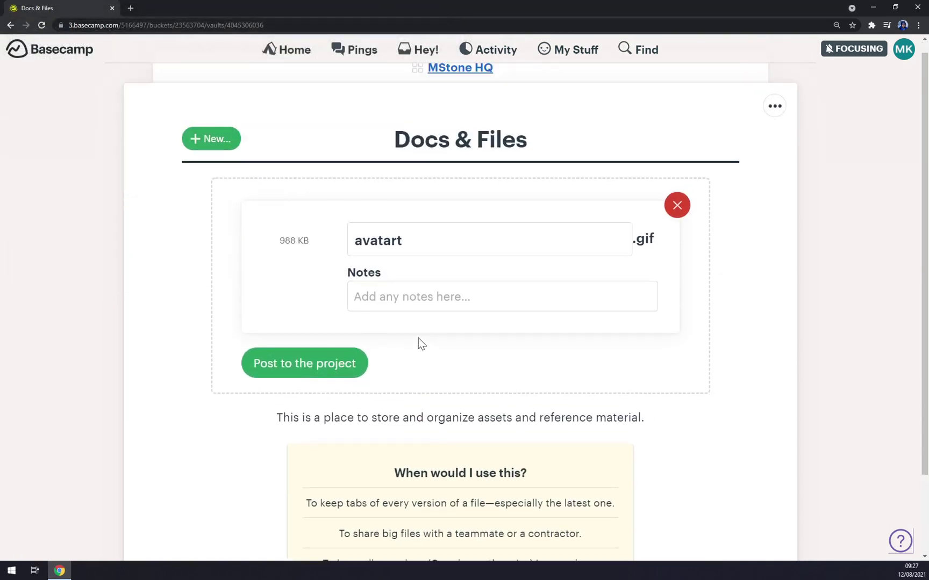
pyautogui.click(307, 366)
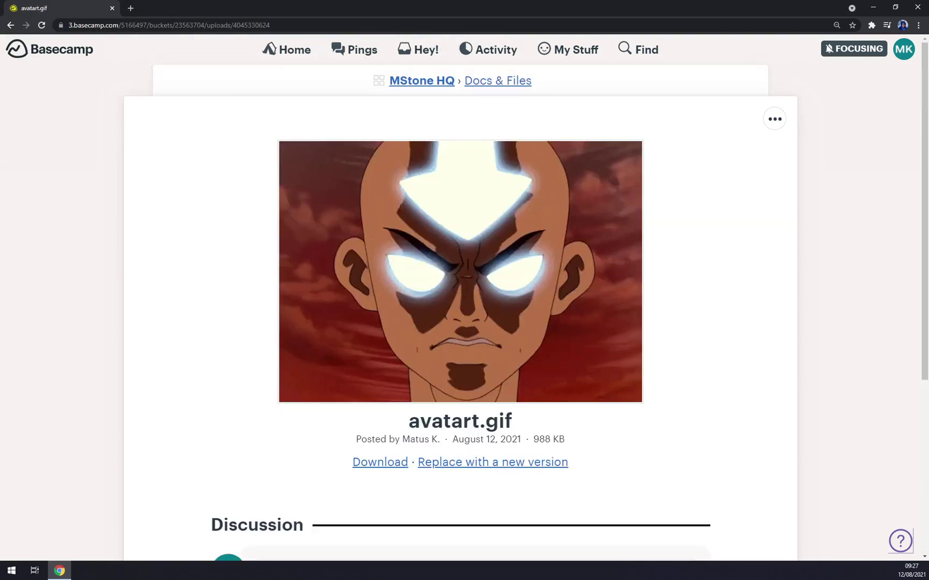
# - Revisit Docs & Files from the overview and dismiss the new-content options unused
pyautogui.click(424, 81)
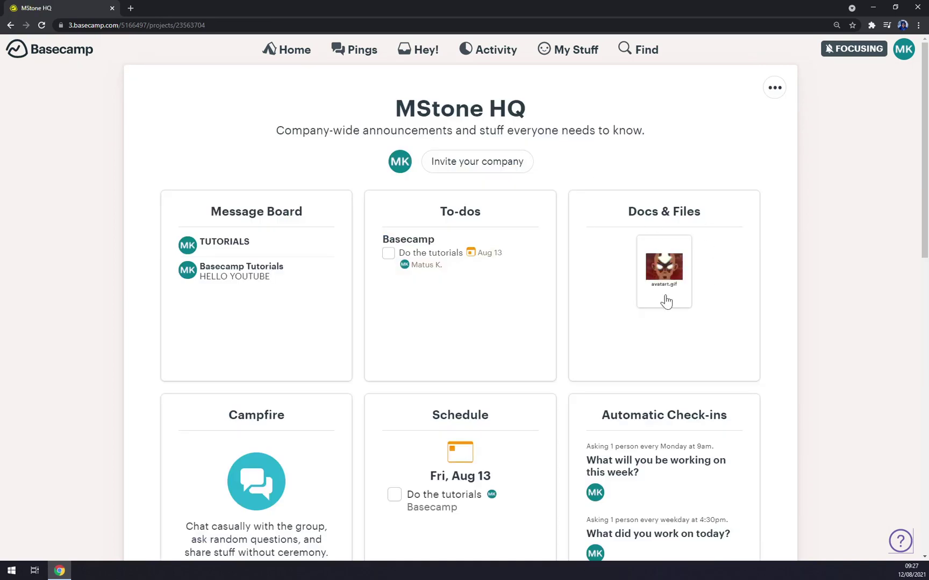
pyautogui.moveTo(666, 301); pyautogui.dragTo(672, 296)
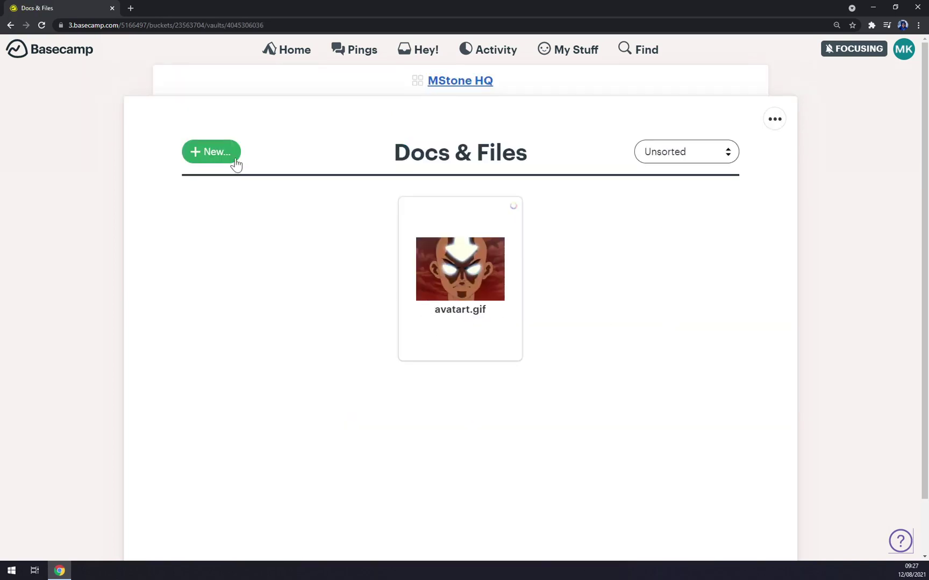
pyautogui.click(233, 162)
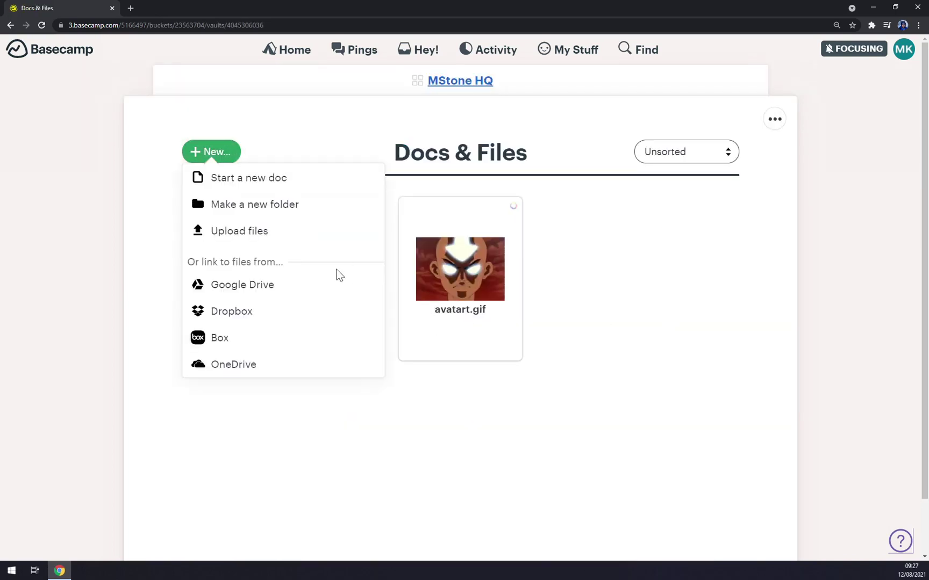
pyautogui.click(261, 291)
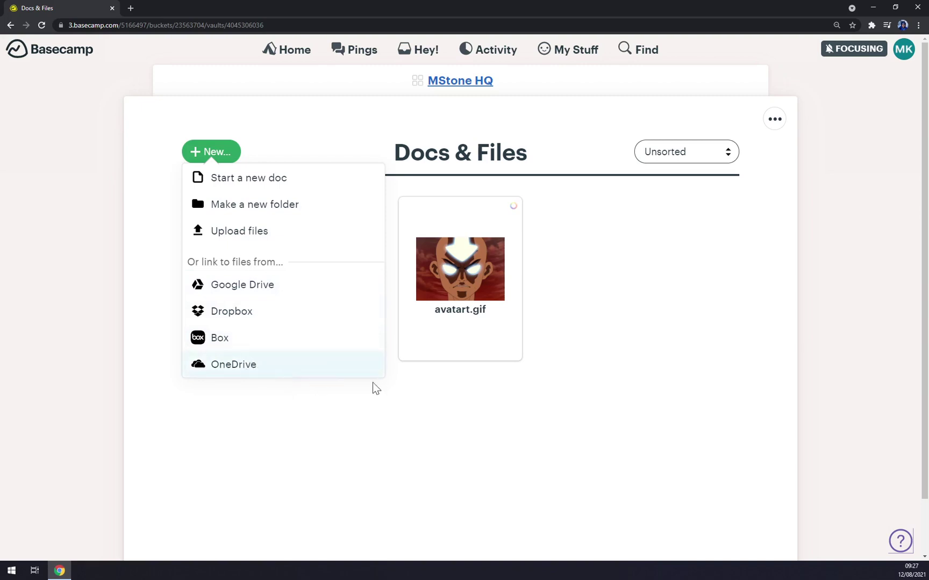
pyautogui.click(560, 377)
# - Open MStone HQ and peek into its Campfire group chat
pyautogui.click(469, 90)
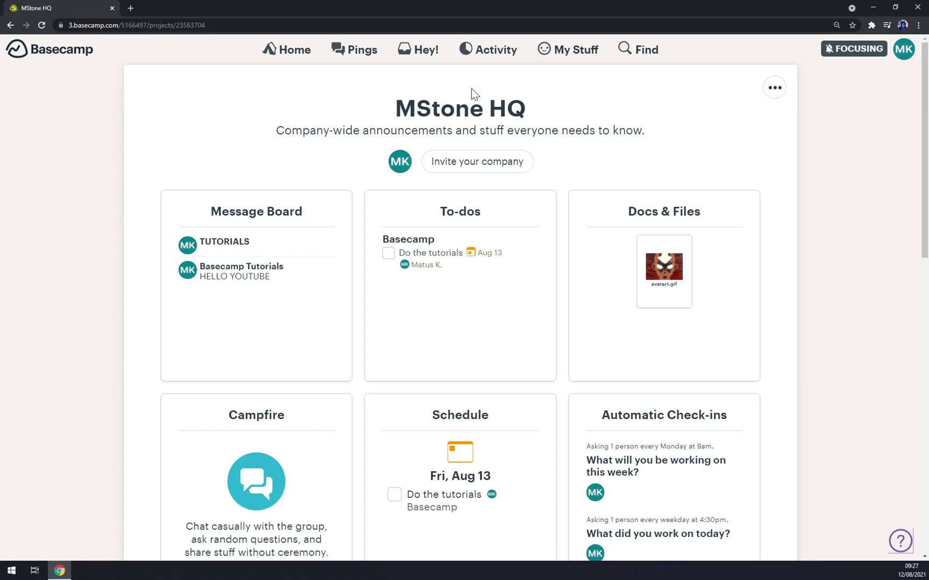
pyautogui.scroll(-4, 387, 365)
pyautogui.scroll(2, 260, 310)
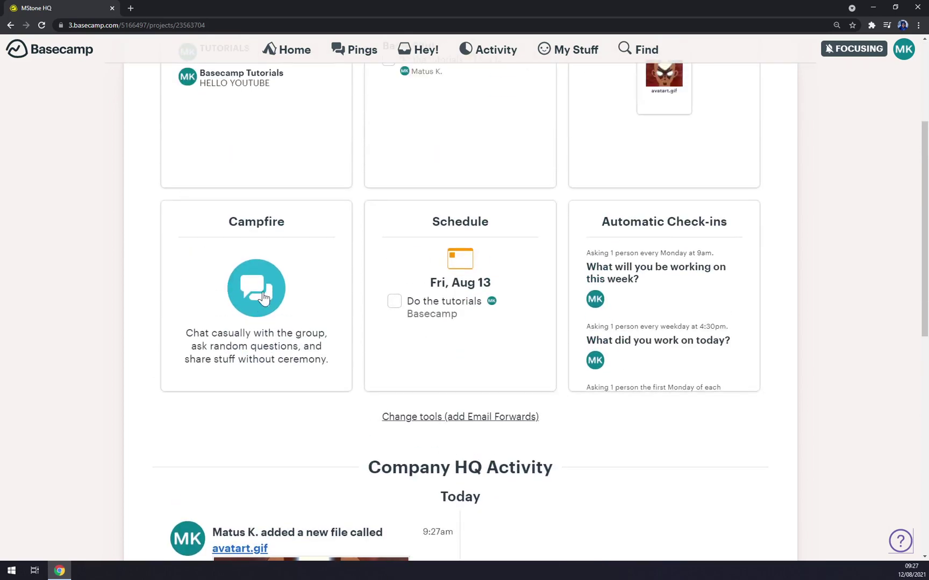
pyautogui.click(263, 290)
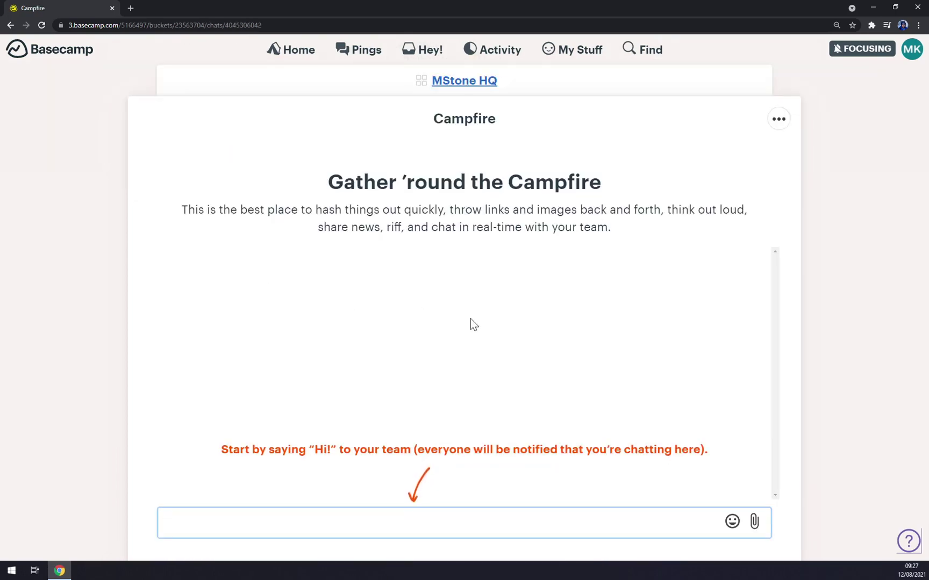
# - Go back to MStone HQ's overview and scroll through its messages, to-do and avatart.gif
pyautogui.click(447, 86)
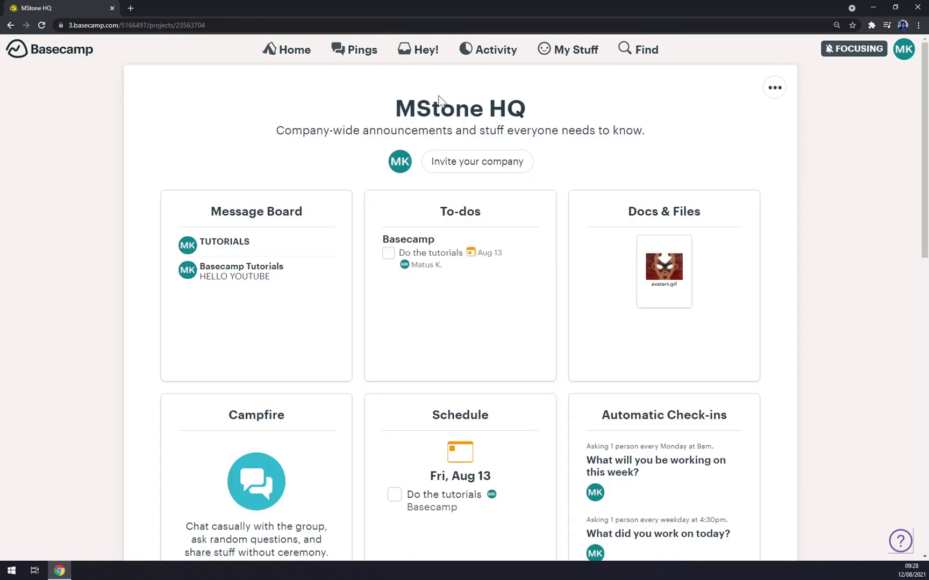
pyautogui.scroll(-4, 277, 392)
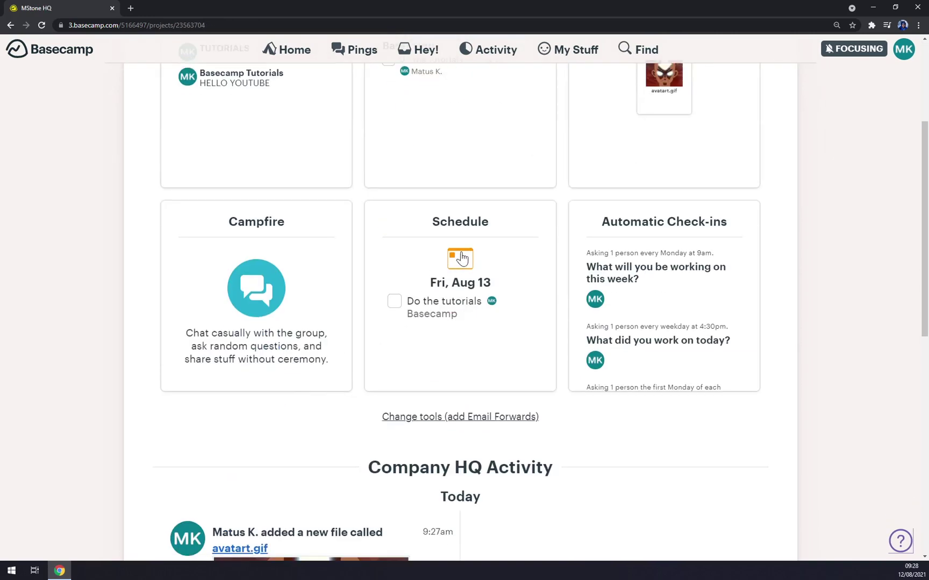
pyautogui.scroll(3, 461, 259)
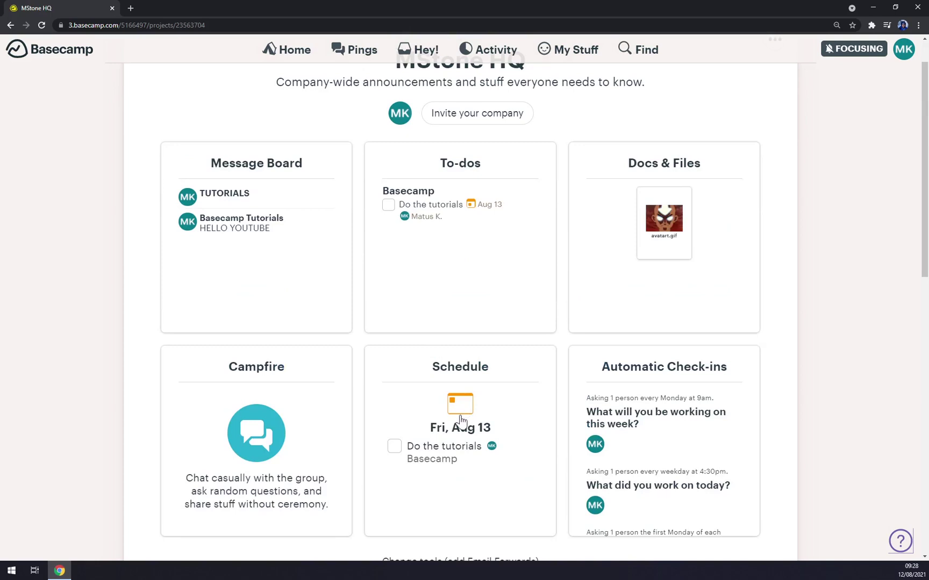
pyautogui.scroll(1, 461, 422)
pyautogui.scroll(-1, 460, 424)
pyautogui.scroll(1, 432, 421)
pyautogui.scroll(-5, 441, 441)
pyautogui.scroll(5, 490, 403)
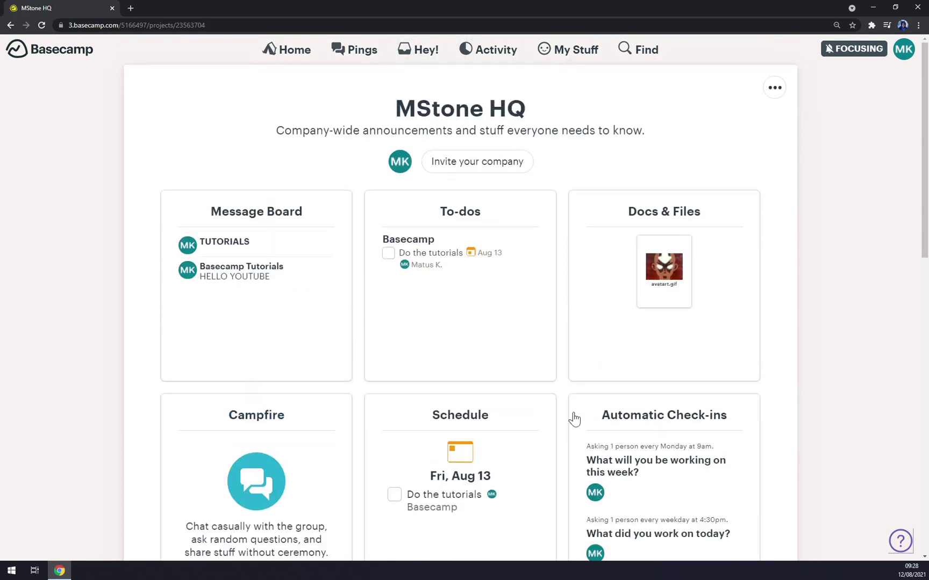
pyautogui.click(290, 51)
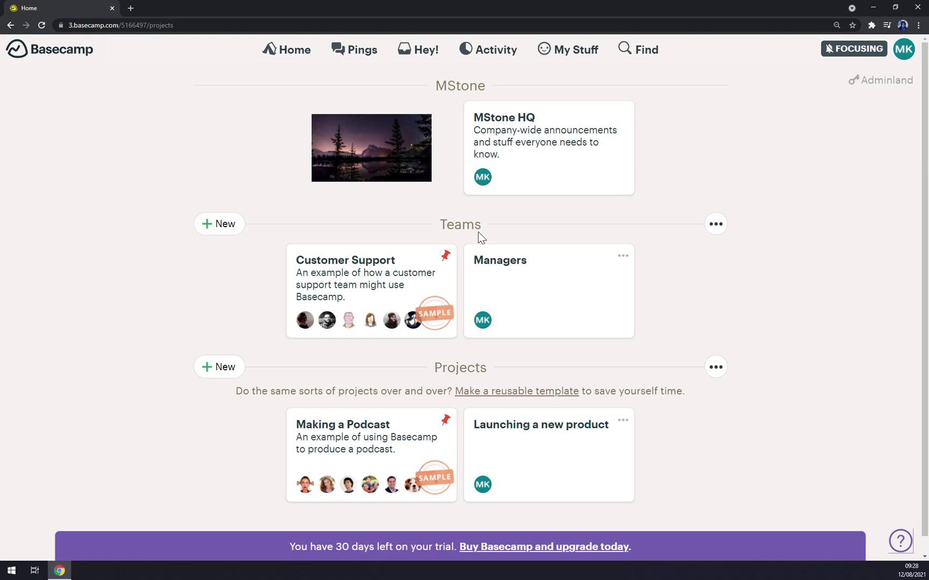
pyautogui.click(407, 277)
pyautogui.scroll(-5, 450, 301)
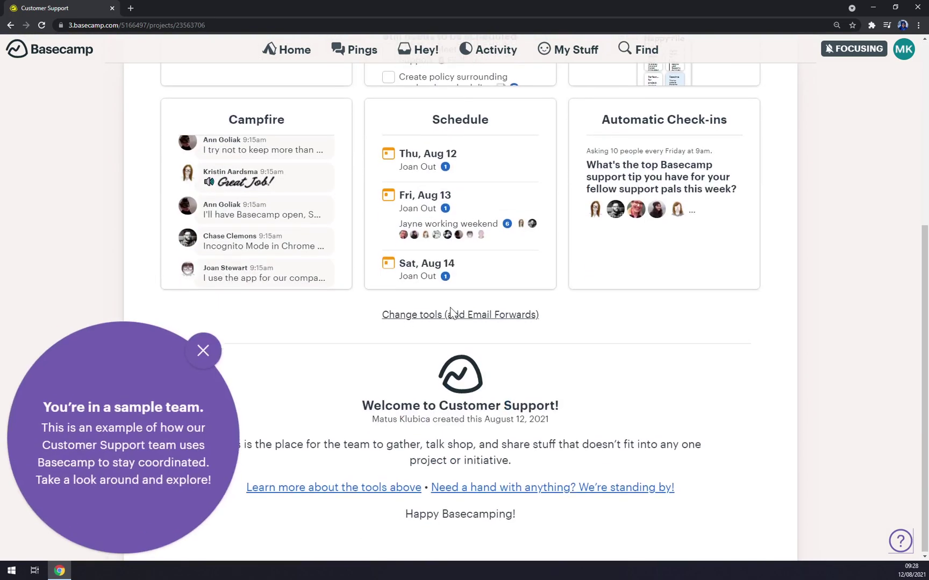
pyautogui.click(215, 352)
pyautogui.scroll(5, 310, 352)
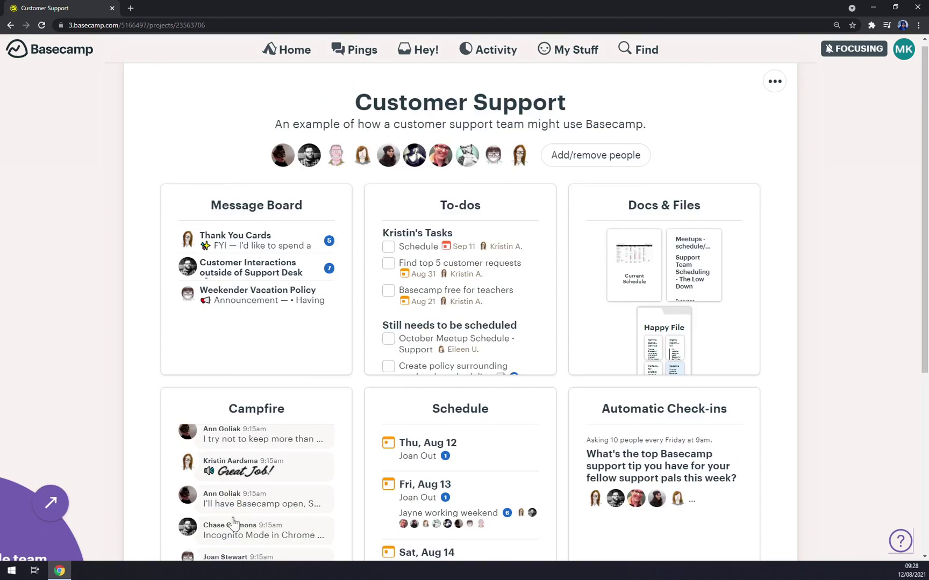
pyautogui.scroll(-3, 232, 524)
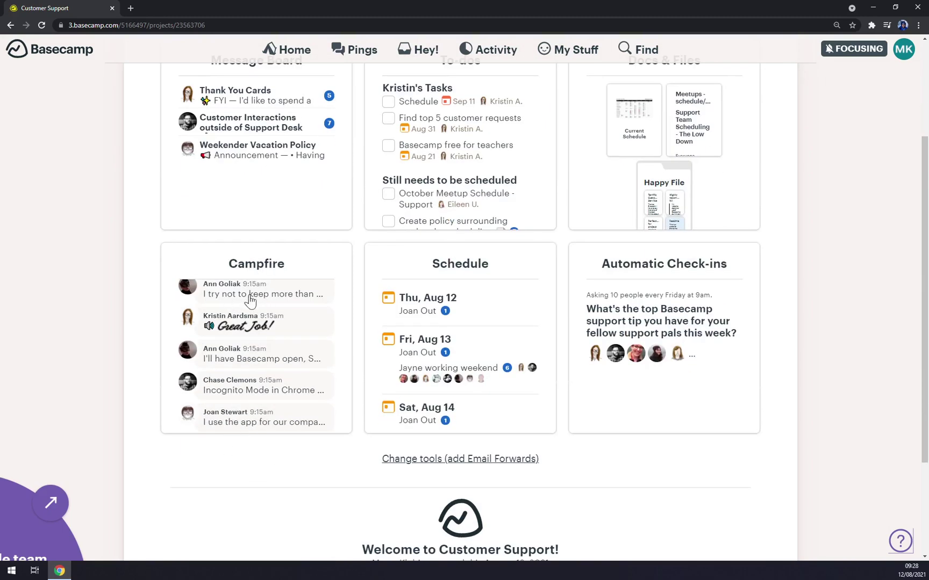
pyautogui.scroll(3, 249, 382)
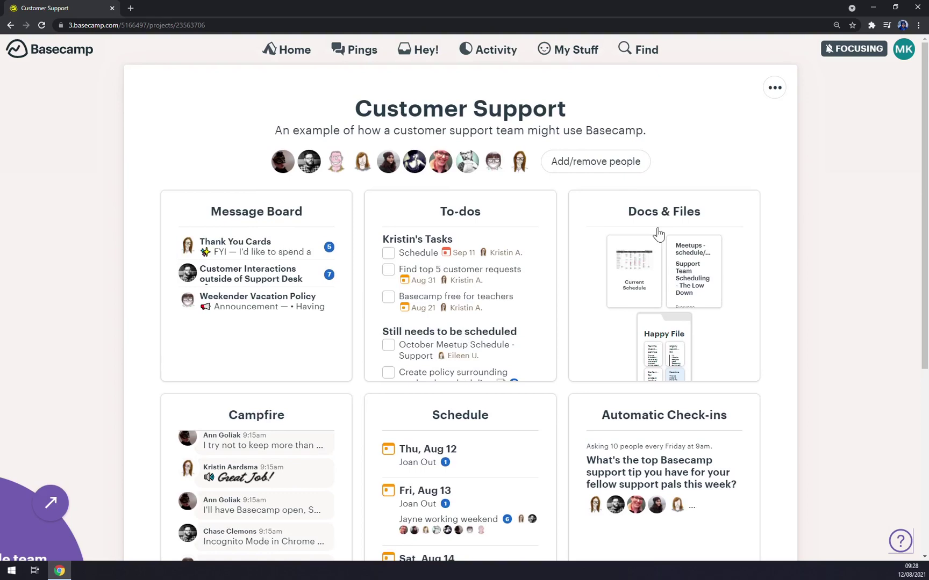
pyautogui.scroll(-2, 658, 235)
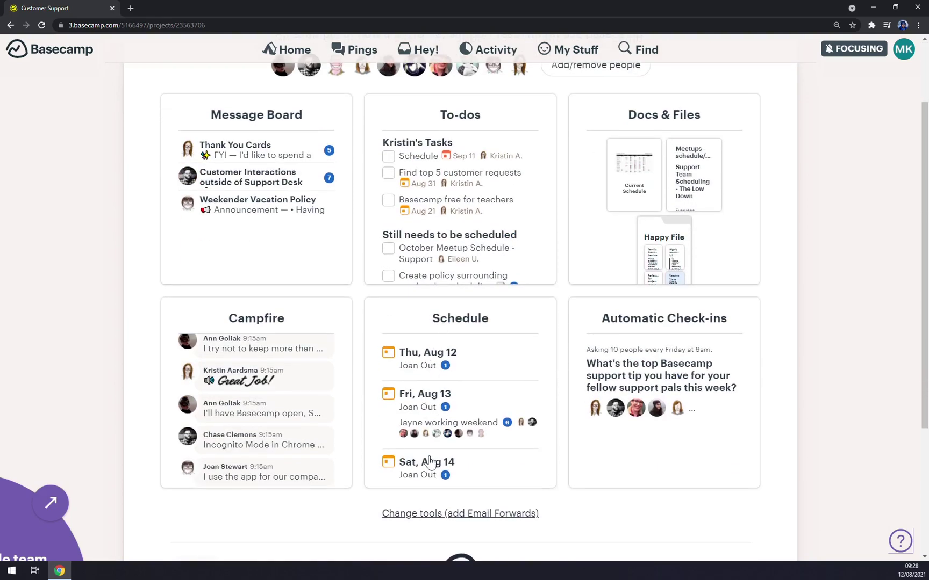
pyautogui.scroll(1, 297, 228)
pyautogui.scroll(1, 298, 162)
pyautogui.click(298, 59)
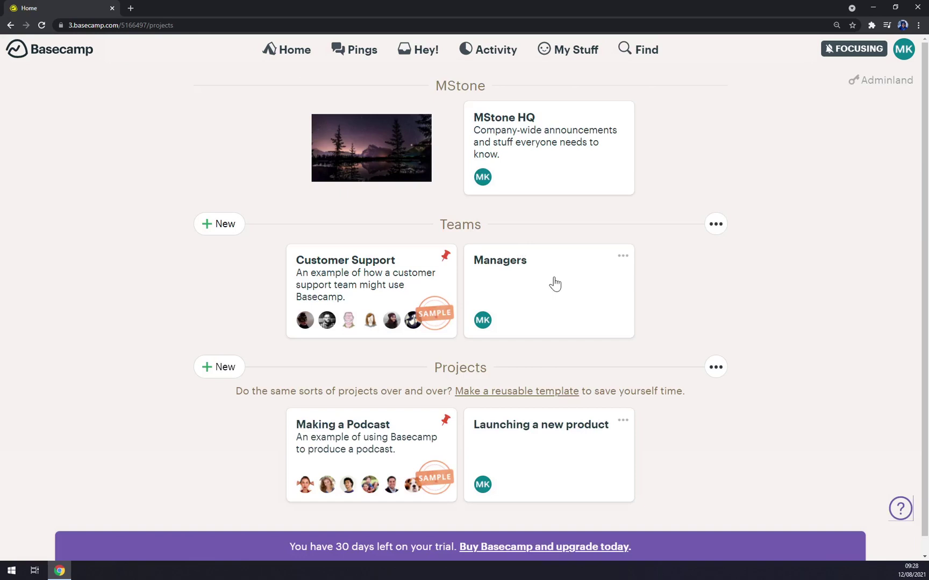
# - Create a new team named MStone BOYS
pyautogui.click(231, 226)
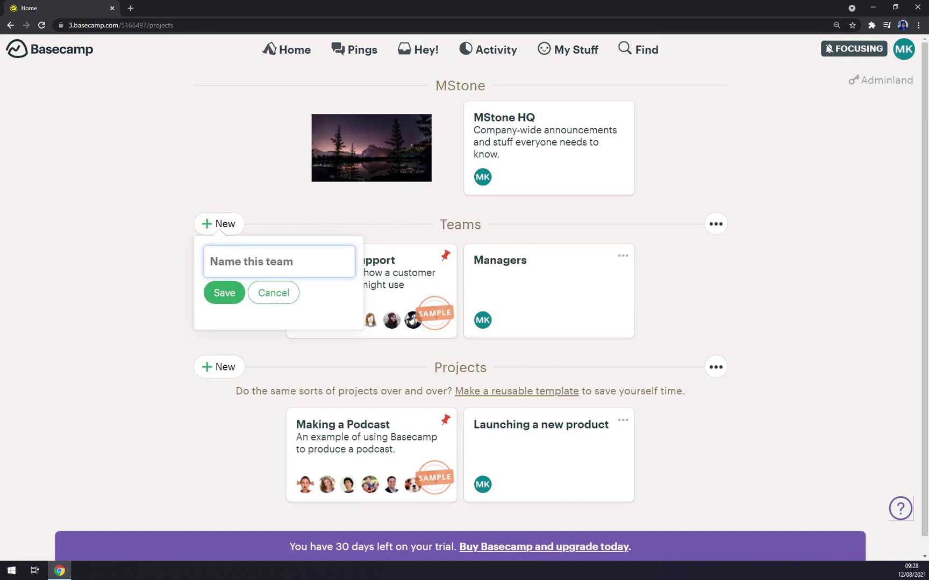
pyautogui.write('MStone')
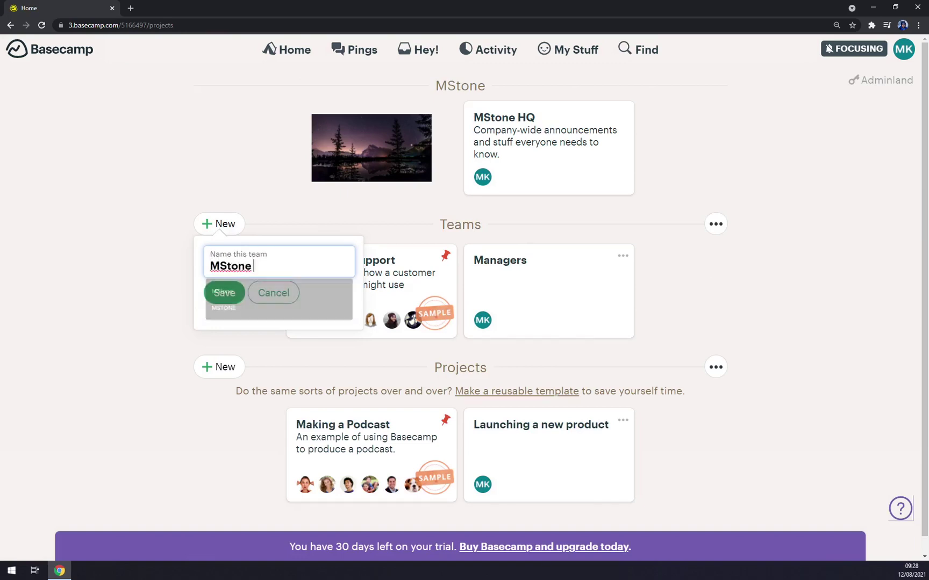
pyautogui.write(' BOYS')
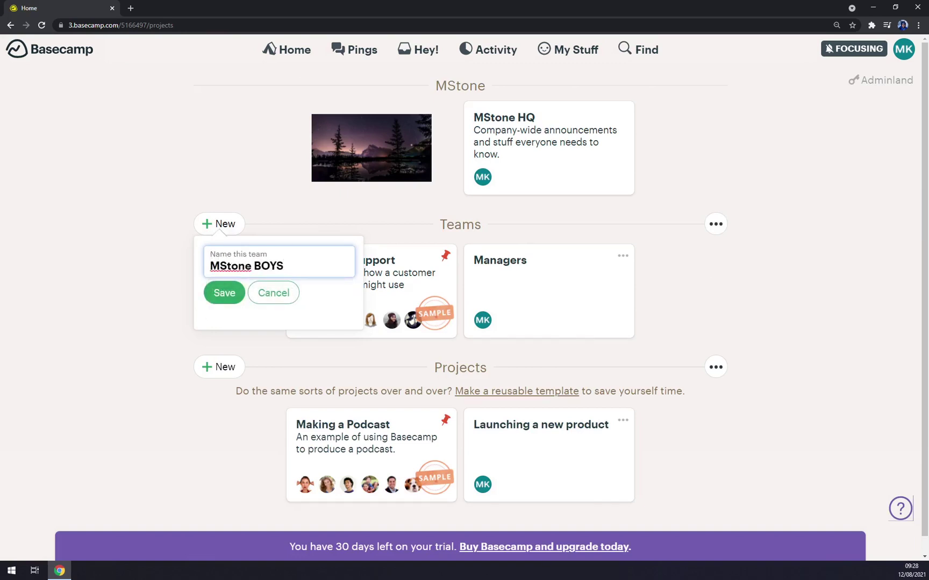
pyautogui.click(242, 297)
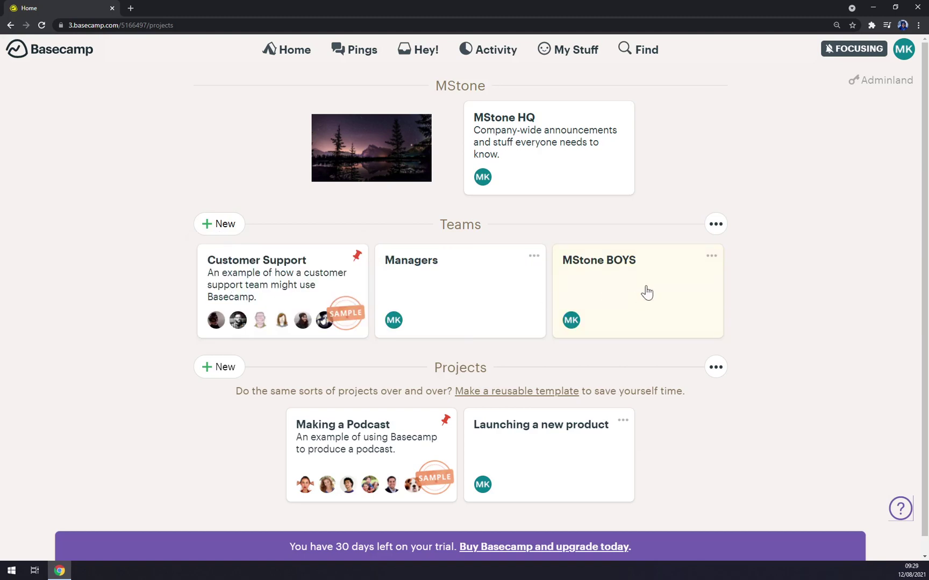
# - Post a message titled 'Basecamp' on the MStone BOYS message board
pyautogui.click(646, 293)
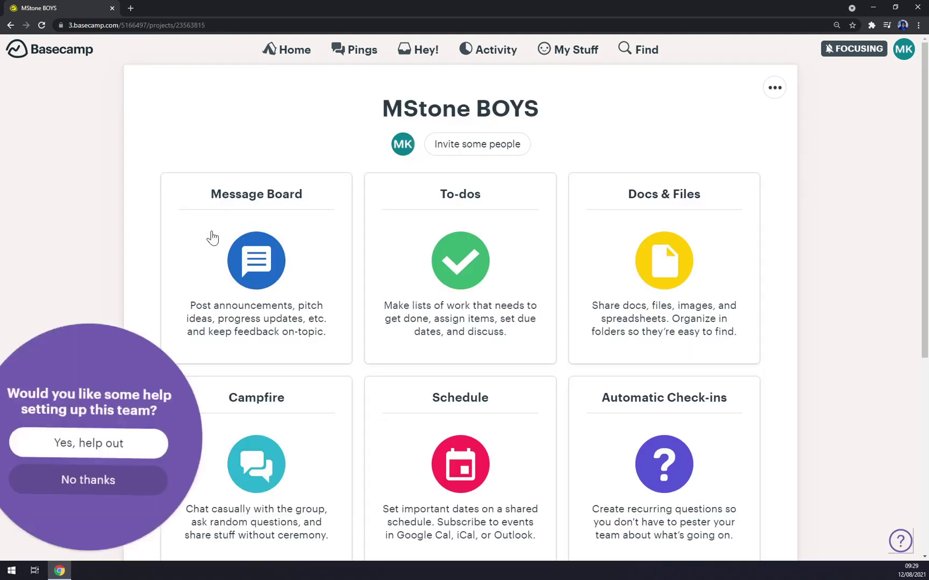
pyautogui.click(122, 482)
pyautogui.click(253, 268)
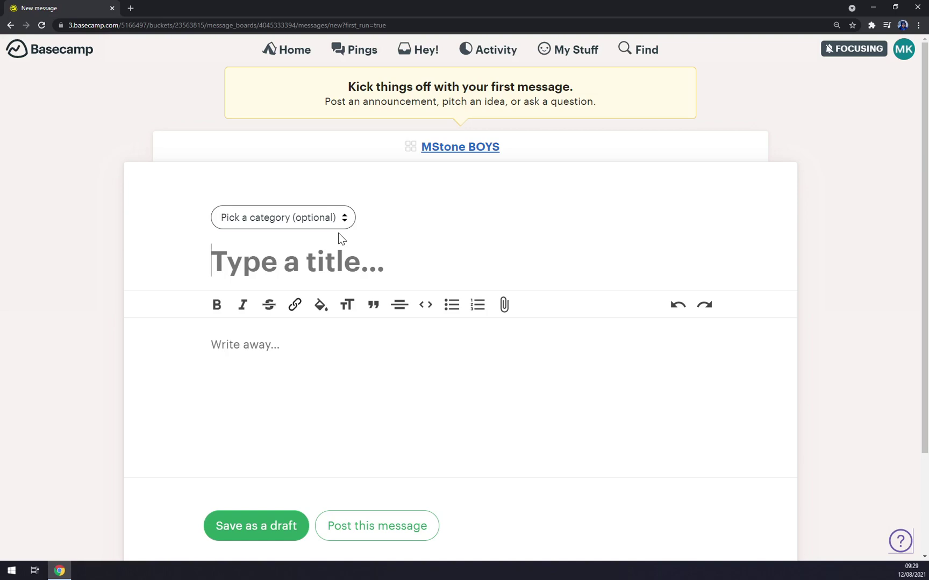
pyautogui.write('BVa')
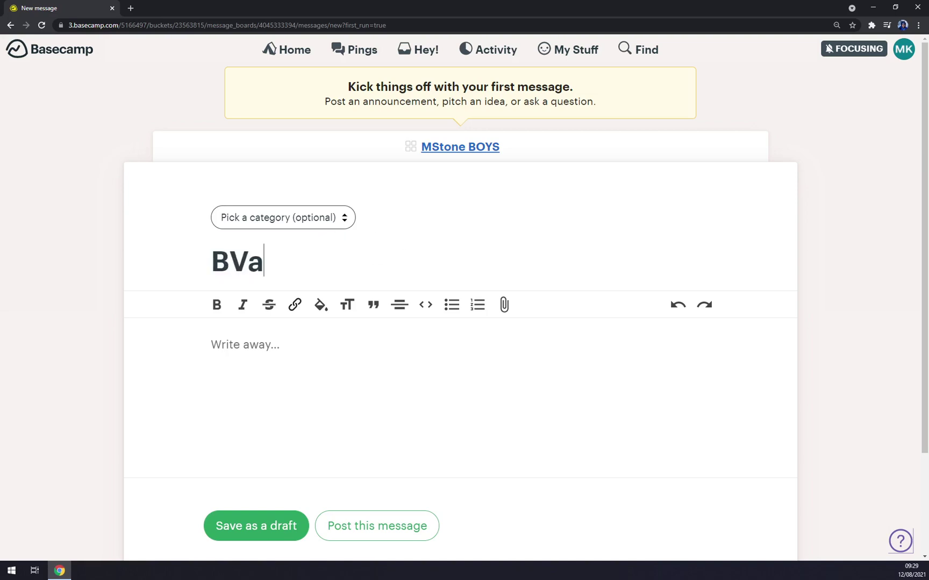
pyautogui.press('BackSpace')
pyautogui.press('BackSpace')
pyautogui.write('asecam')
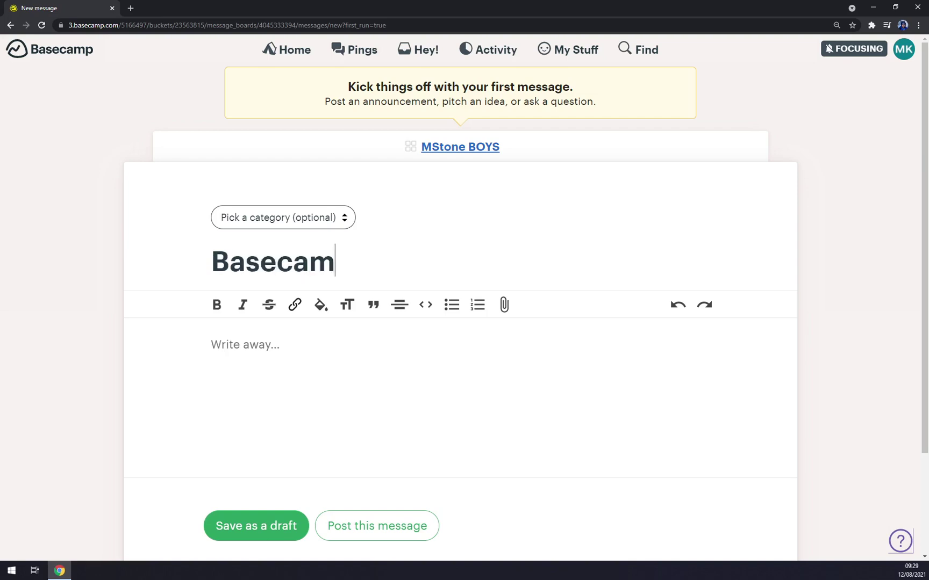
pyautogui.write('p')
pyautogui.click(395, 533)
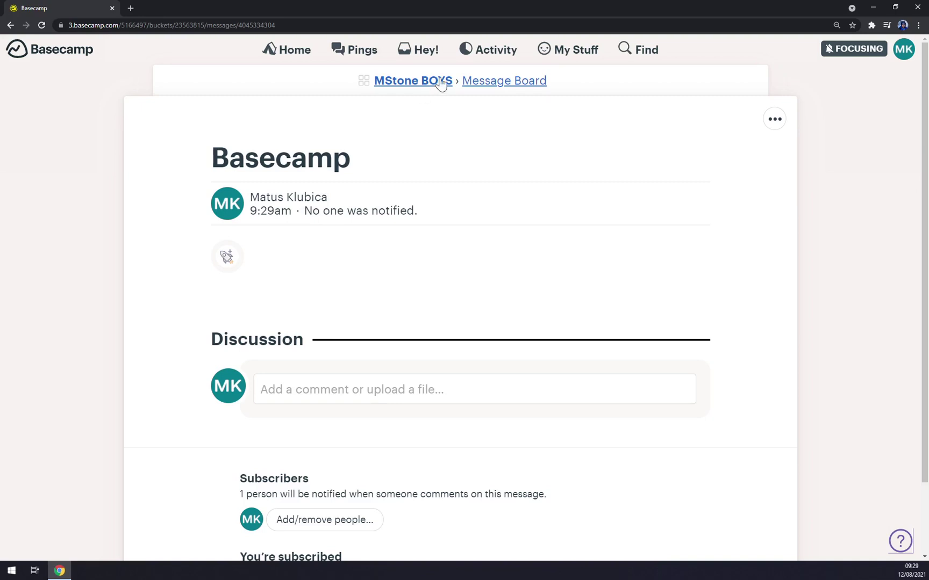
# - Browse MStone HQ's message board, then go back Home and open the MStone BOYS team
pyautogui.click(438, 83)
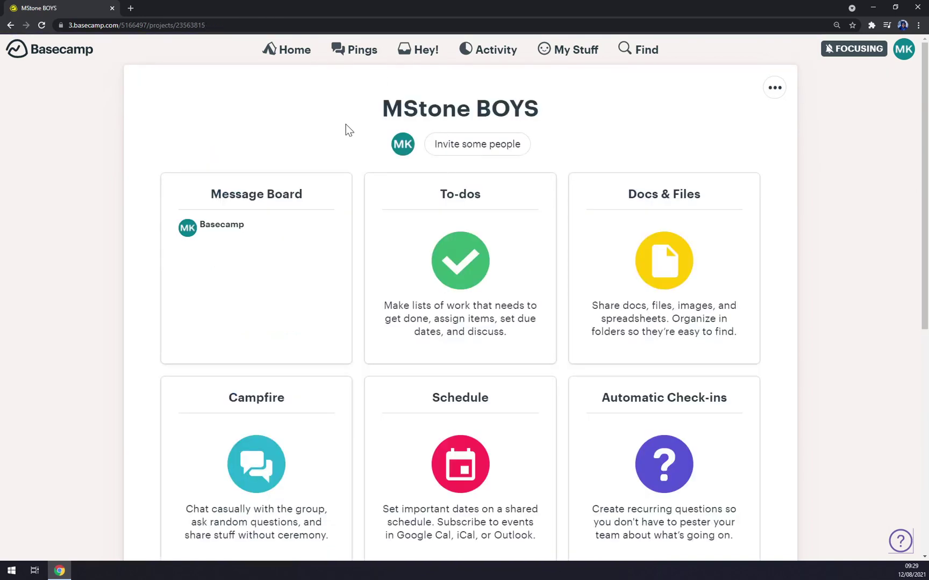
pyautogui.click(289, 56)
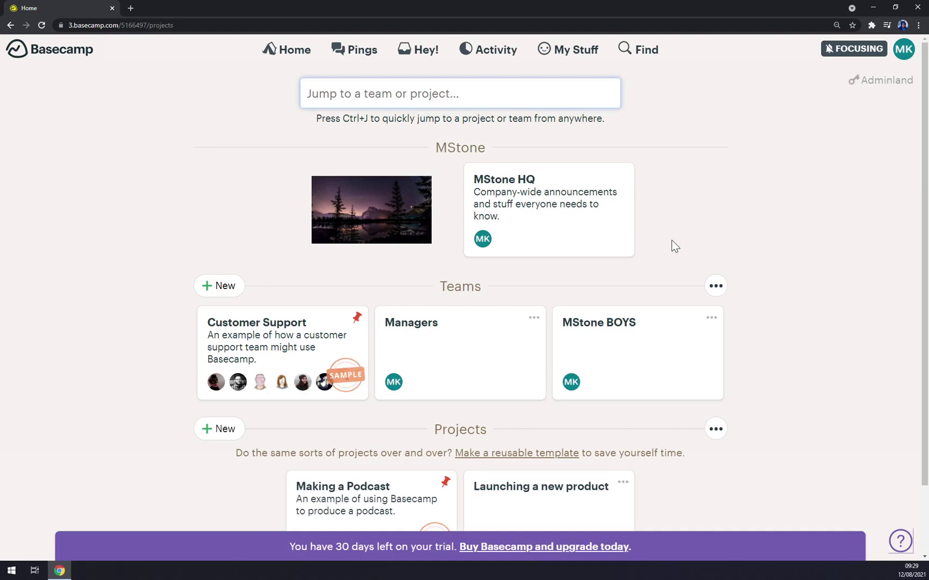
pyautogui.click(572, 242)
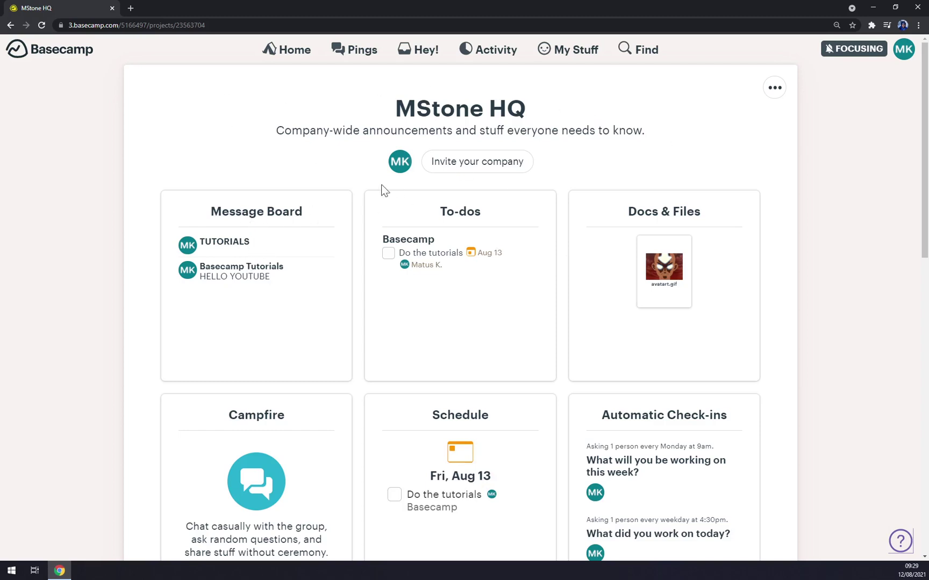
pyautogui.click(243, 214)
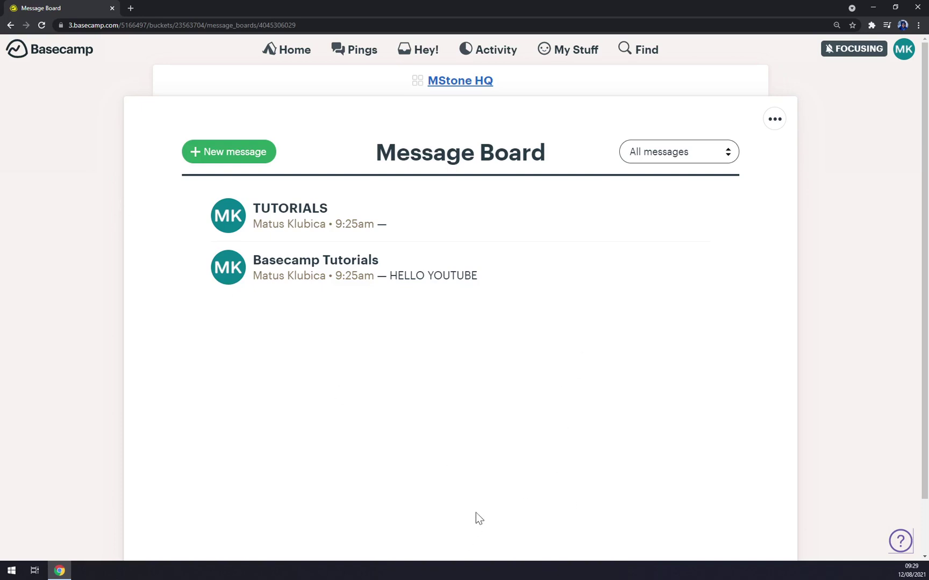
pyautogui.click(446, 80)
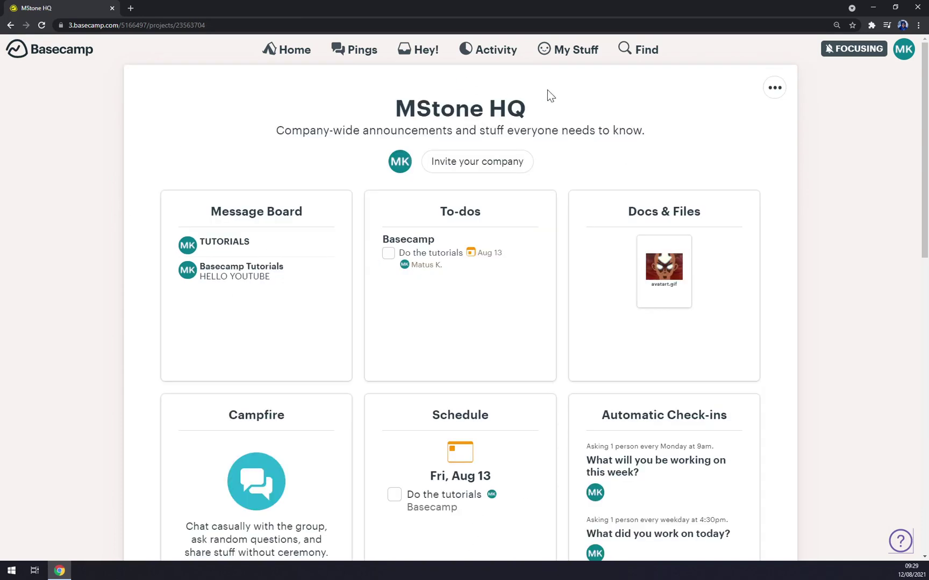
pyautogui.click(294, 50)
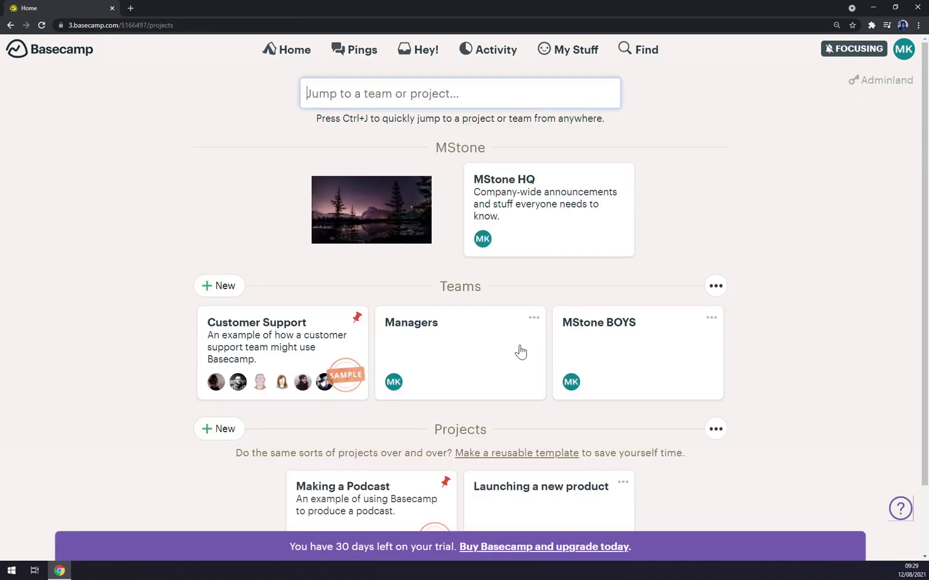
pyautogui.click(627, 356)
# - Create a to-do list named Basecamp with the details 'Tutorials'
pyautogui.click(463, 218)
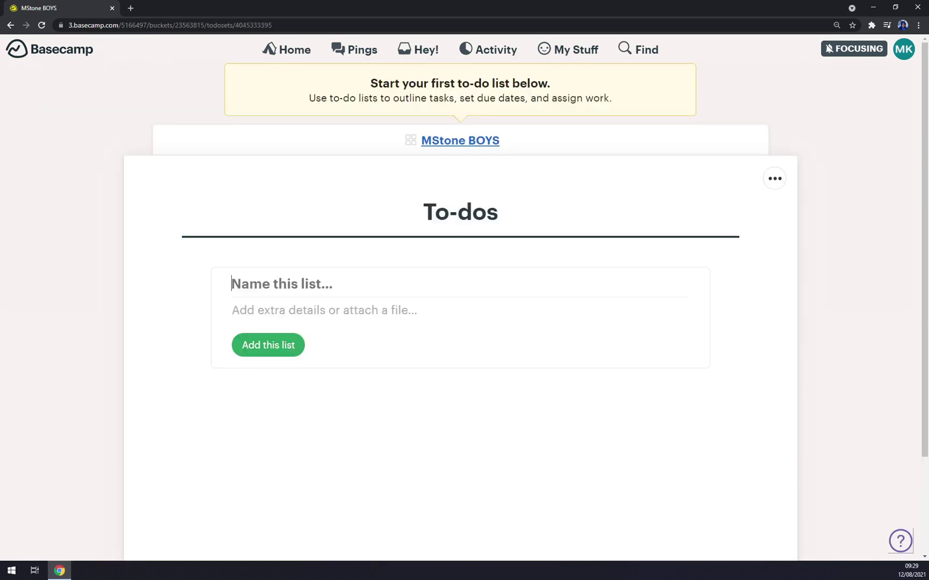
pyautogui.click(282, 301)
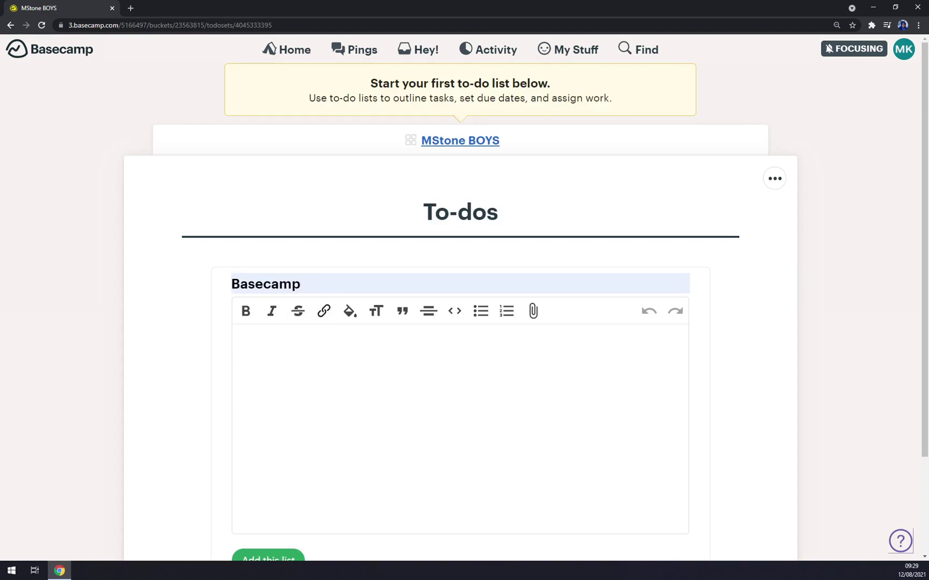
pyautogui.write('Tutorials')
pyautogui.scroll(-2, 293, 429)
pyautogui.click(292, 430)
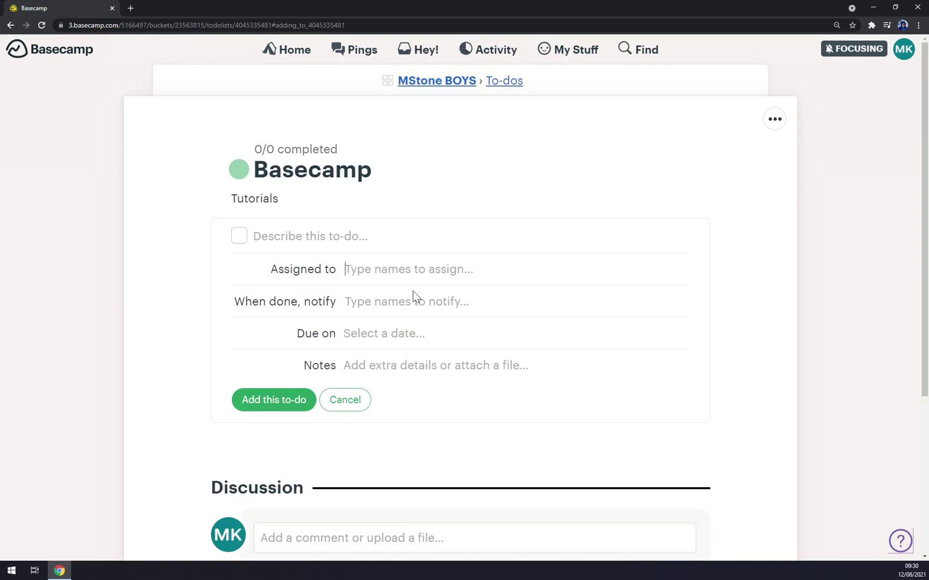
# - Add a 'Tutorials' to-do assigned to yourself, with you notified when it's done
pyautogui.write('ma')
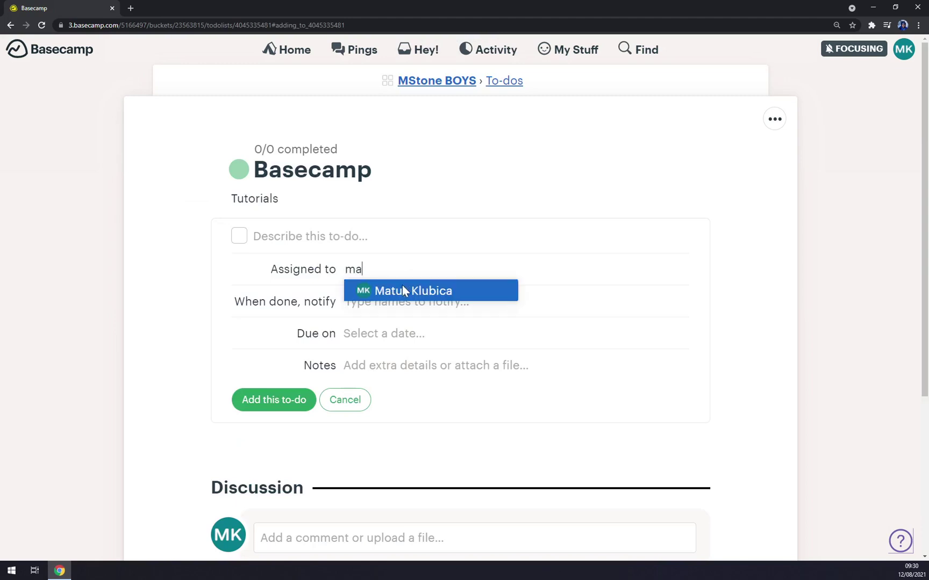
pyautogui.click(402, 291)
pyautogui.write('mat')
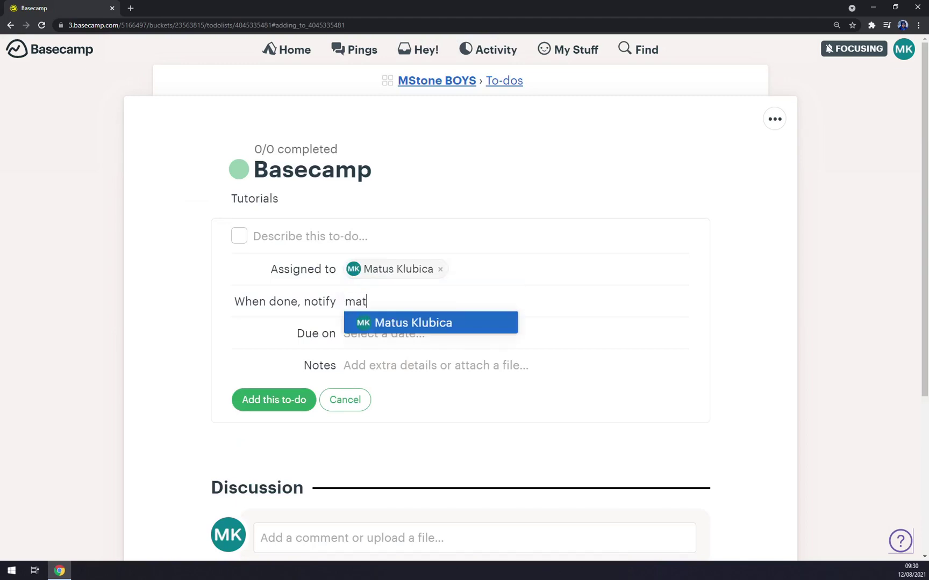
pyautogui.click(415, 322)
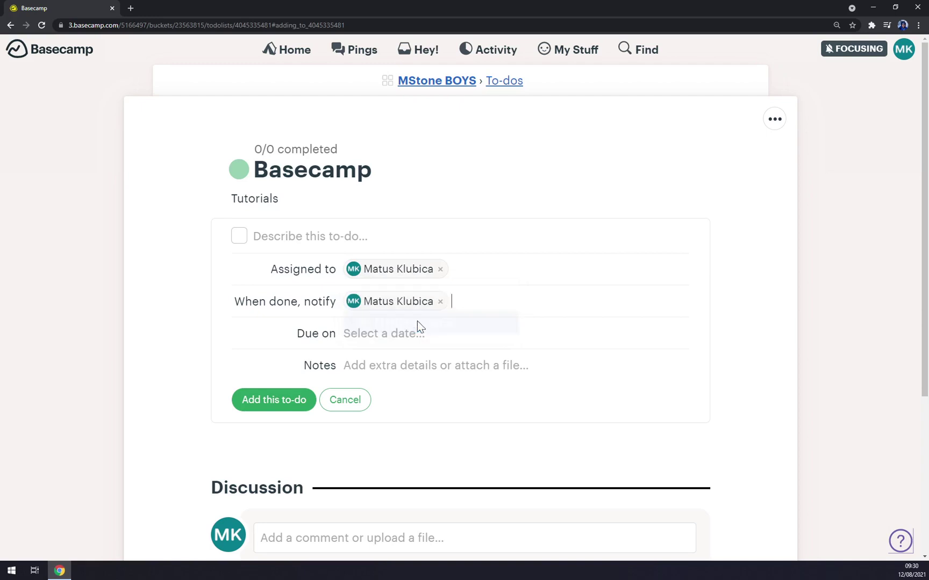
pyautogui.click(291, 406)
pyautogui.write('Tutorials')
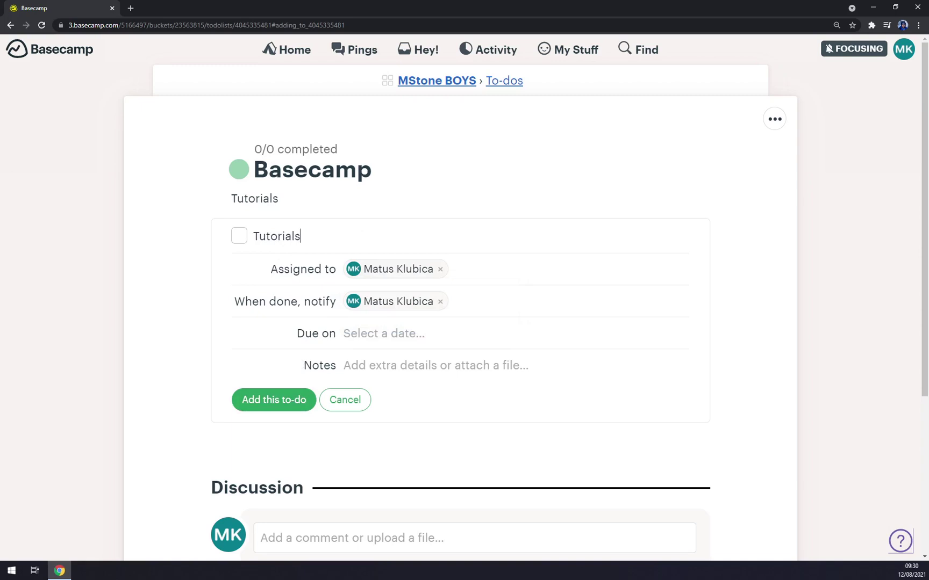
pyautogui.click(249, 401)
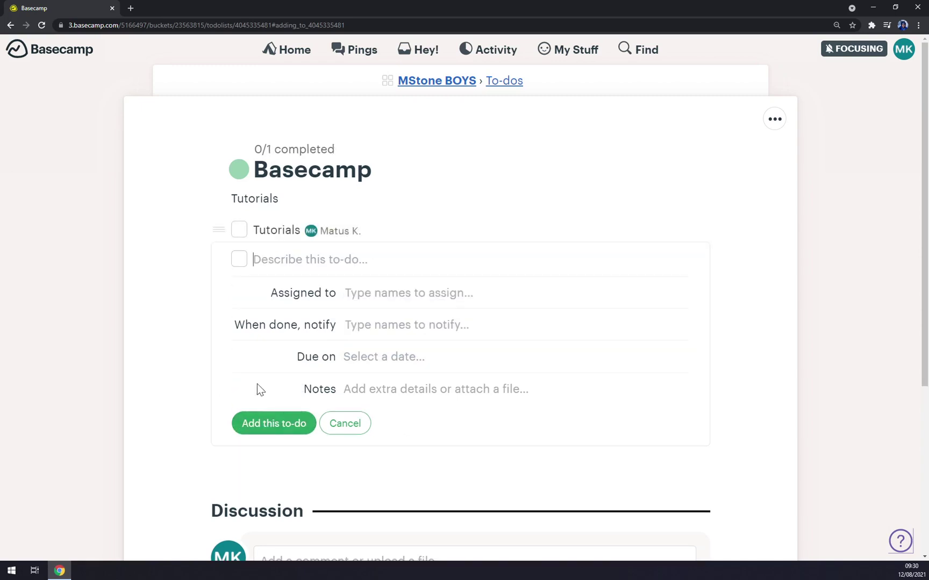
# - Add a second 'Tutorials' to-do to the Basecamp list
pyautogui.click(296, 431)
pyautogui.write('Tu')
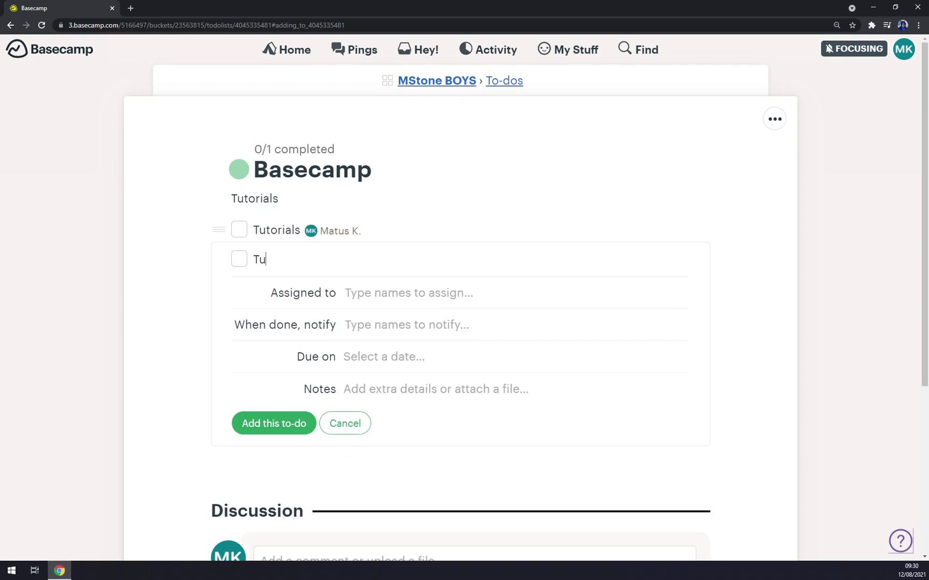
pyautogui.write('torials')
pyautogui.click(299, 429)
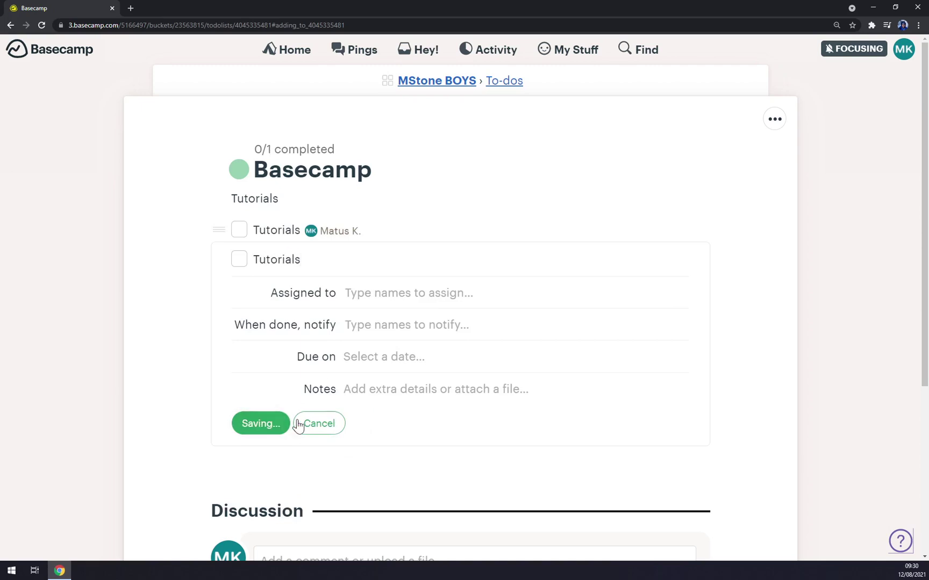
pyautogui.scroll(-5, 376, 473)
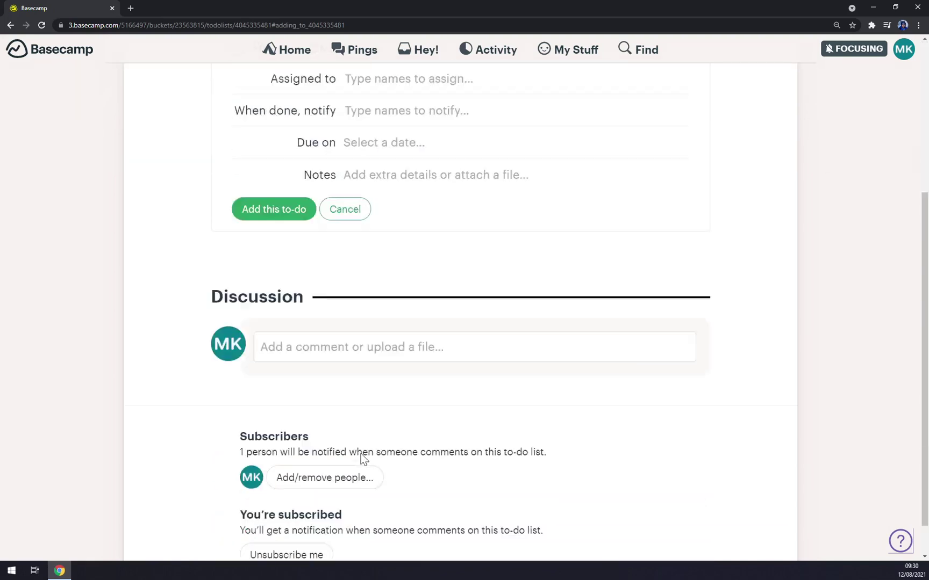
pyautogui.scroll(5, 325, 396)
pyautogui.click(442, 81)
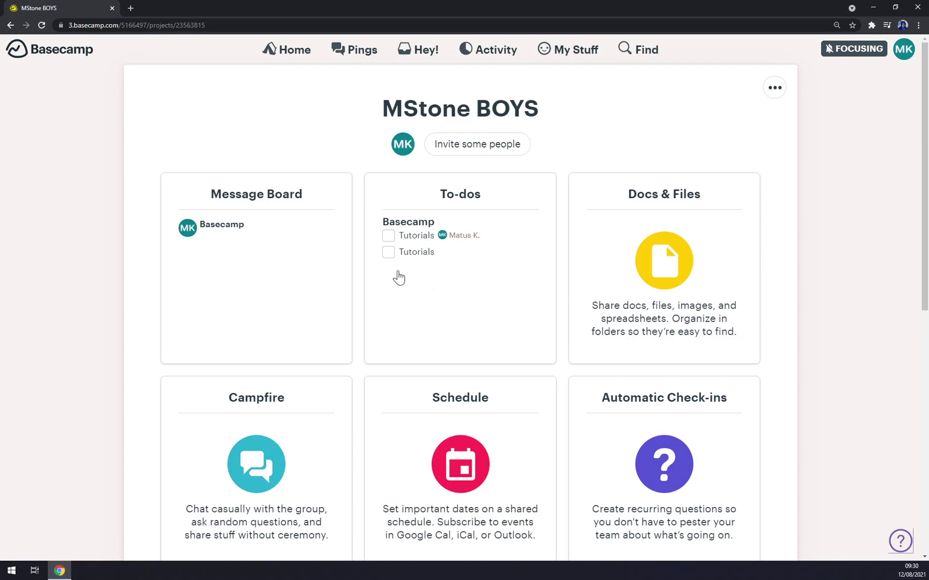
# - Scroll through the MStone BOYS team page and its Team Activity log
pyautogui.scroll(-1, 623, 231)
pyautogui.scroll(1, 623, 231)
pyautogui.scroll(-2, 664, 287)
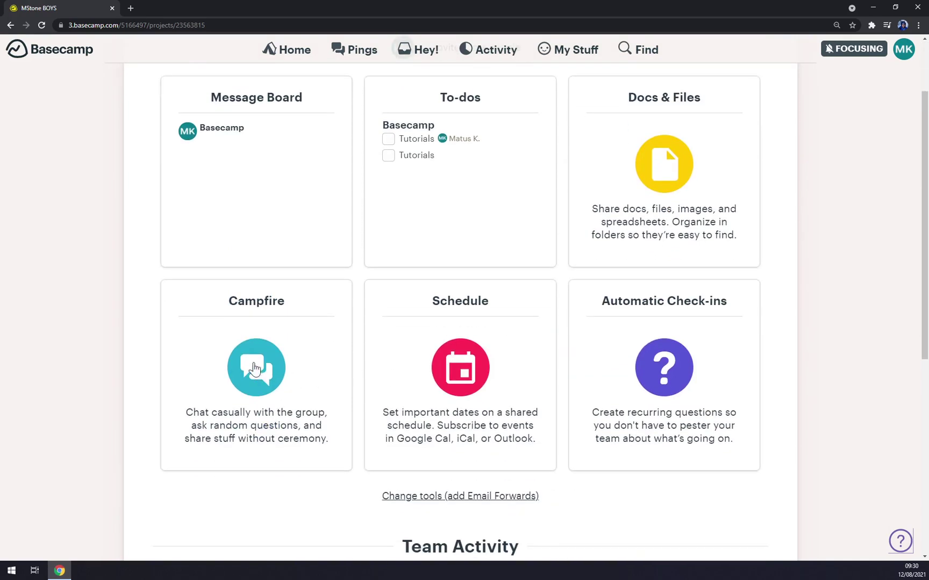
pyautogui.scroll(-4, 679, 410)
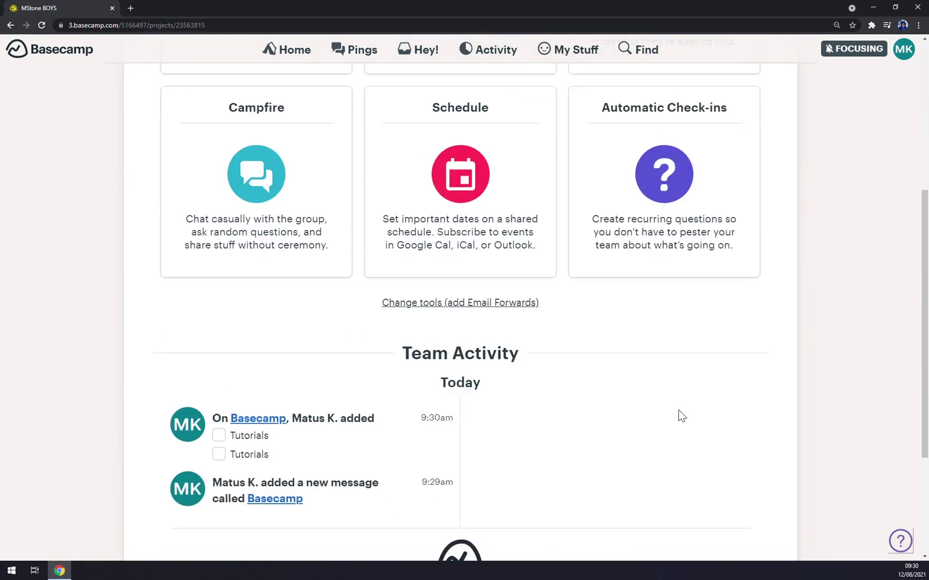
pyautogui.scroll(-4, 678, 410)
pyautogui.moveTo(384, 152); pyautogui.dragTo(566, 179)
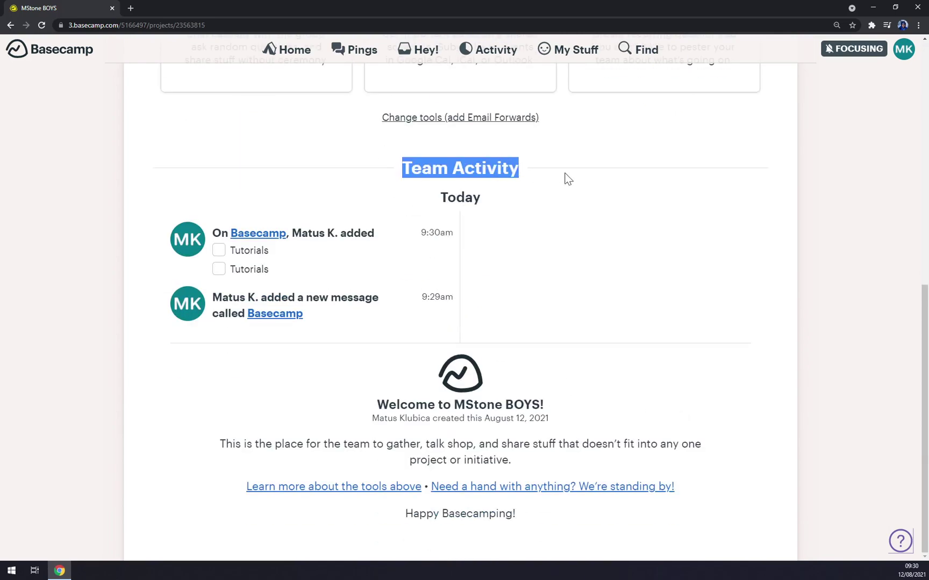
pyautogui.scroll(10, 538, 242)
pyautogui.click(335, 54)
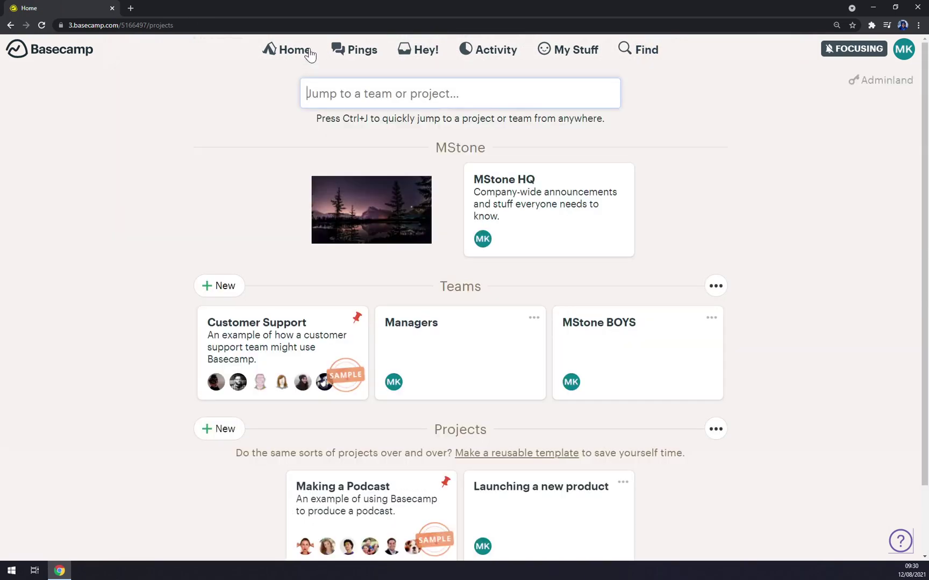
pyautogui.scroll(-1, 392, 234)
pyautogui.scroll(2, 359, 177)
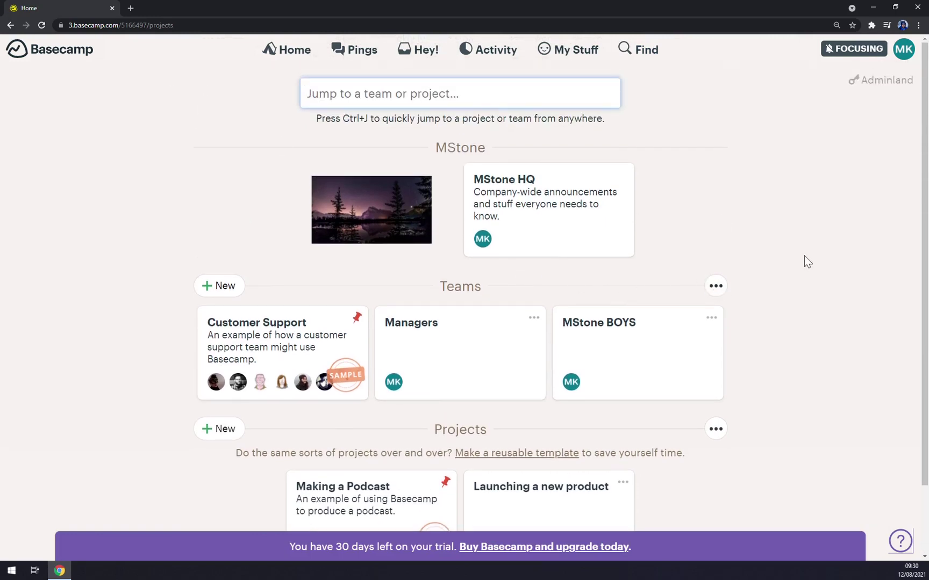
pyautogui.scroll(-2, 784, 198)
pyautogui.click(715, 207)
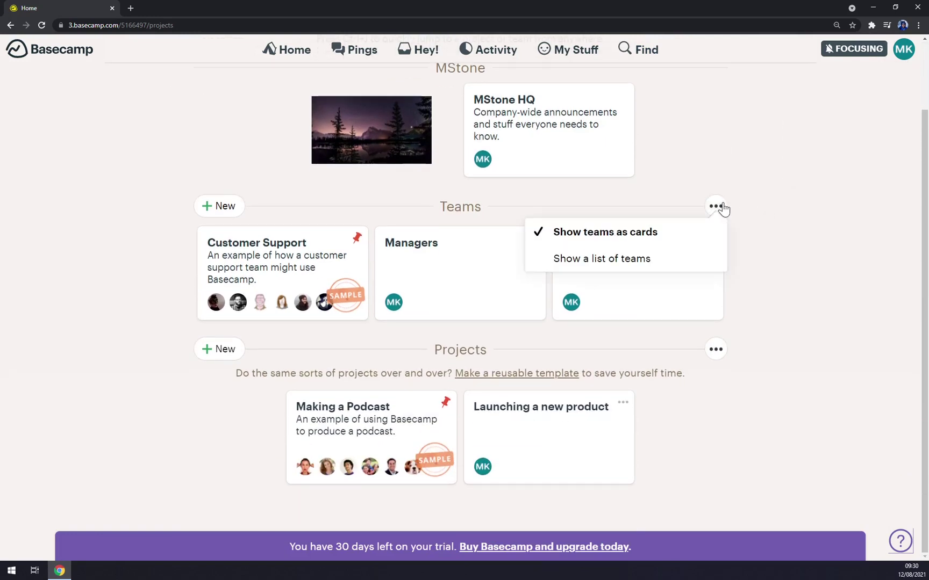
pyautogui.click(641, 259)
pyautogui.click(717, 292)
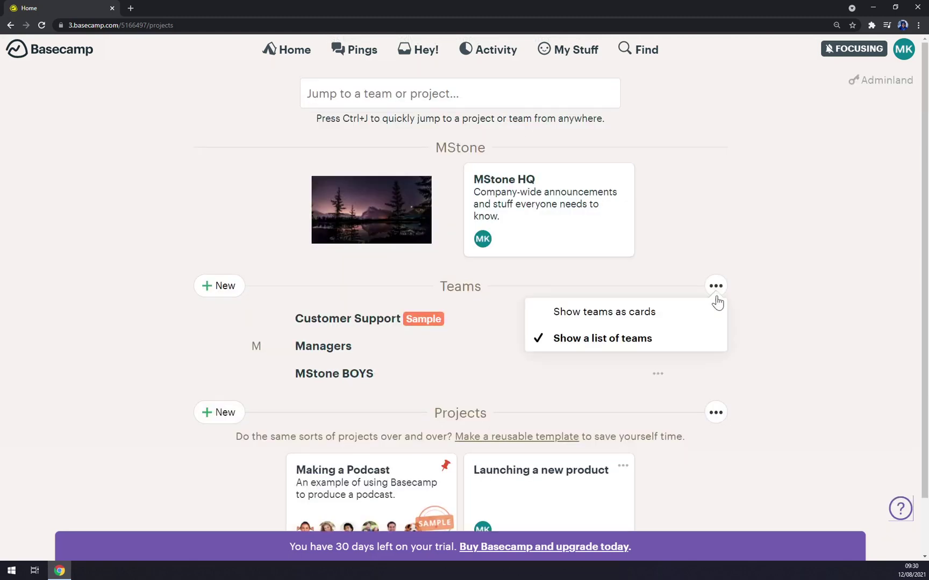
pyautogui.click(695, 315)
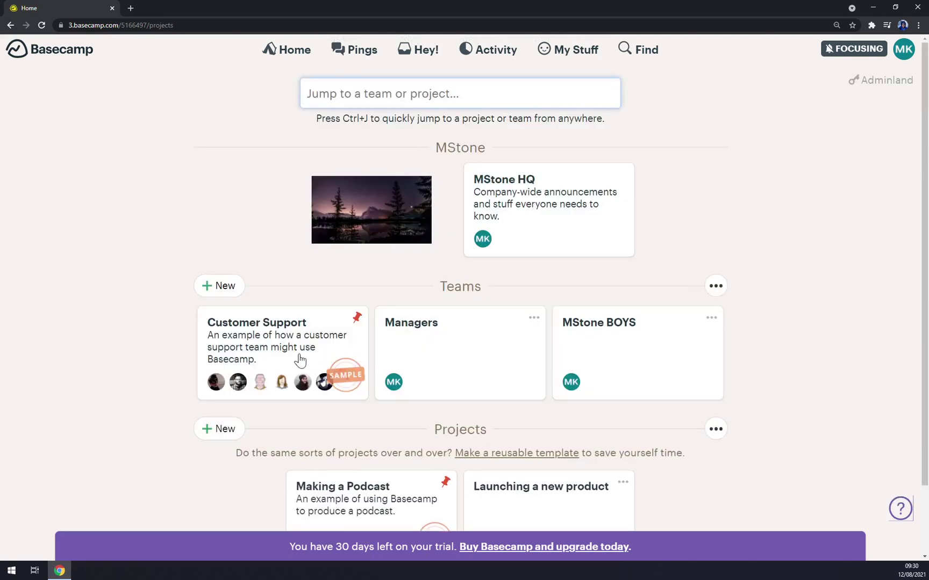
pyautogui.scroll(-2, 304, 290)
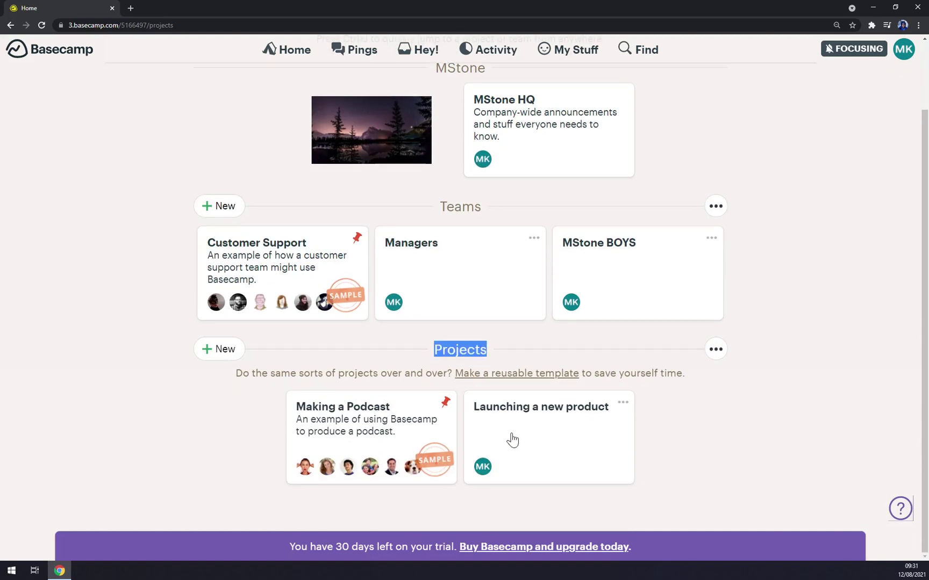
# - Create a new project named Tutorial
pyautogui.click(796, 420)
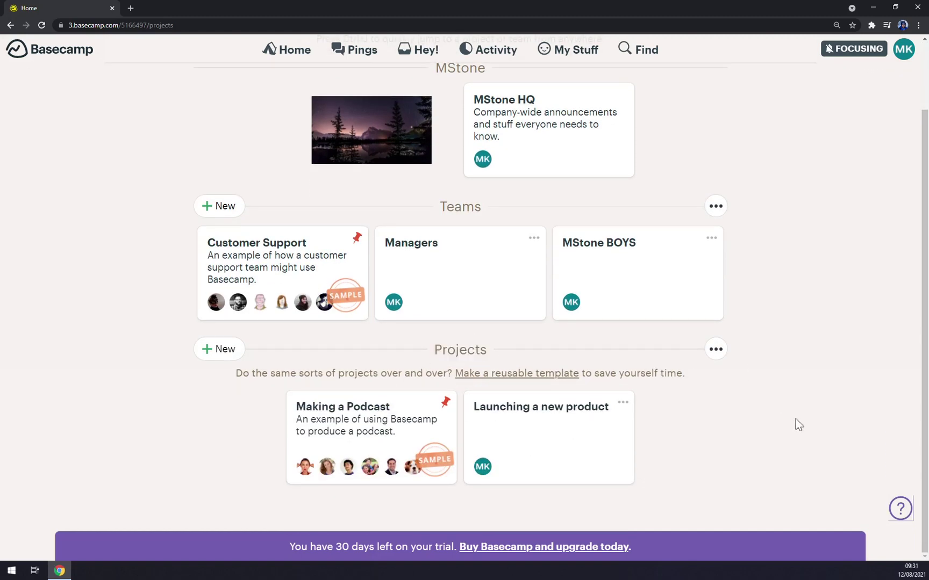
pyautogui.click(229, 350)
pyautogui.write('T')
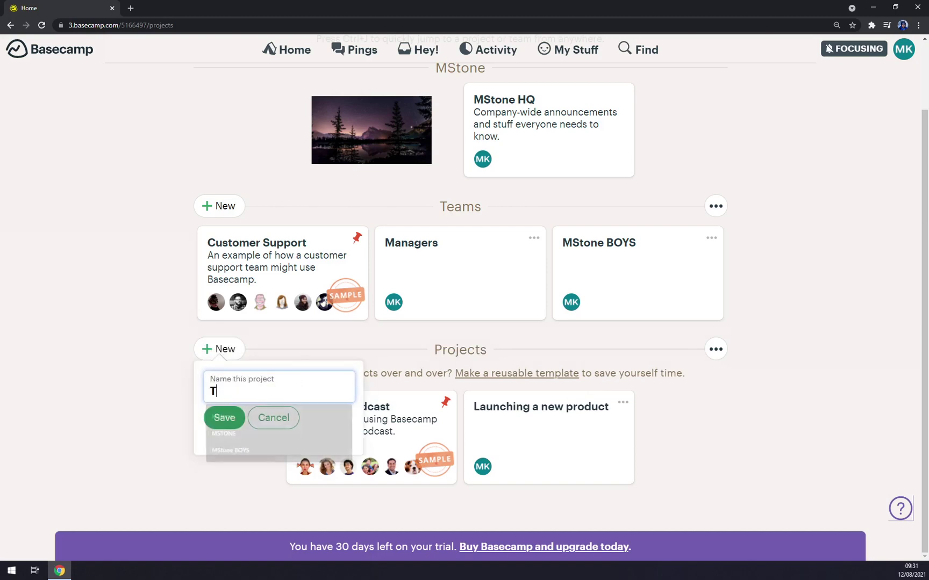
pyautogui.write('utorial')
pyautogui.press('Return')
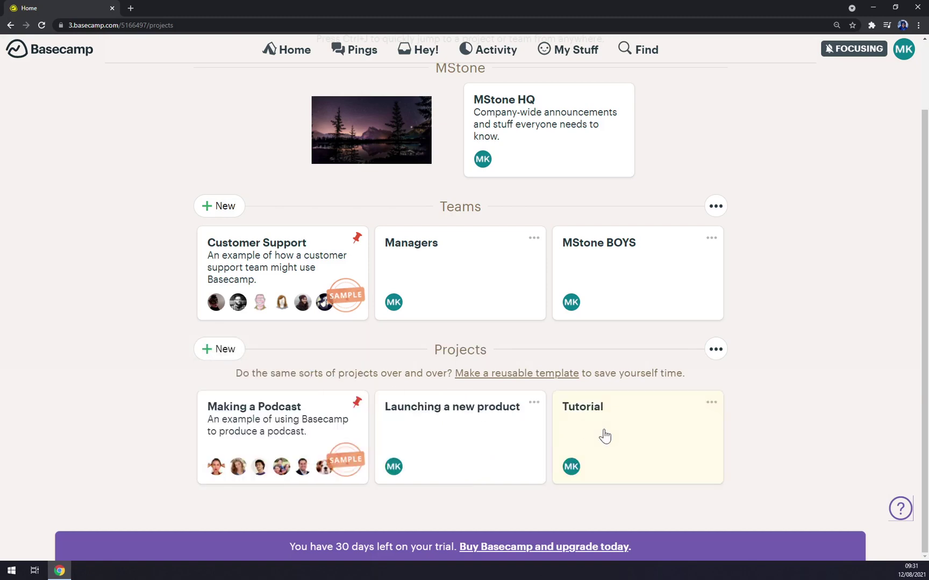
# - Check the options menus for the Tutorial project and the MStone BOYS team
pyautogui.click(711, 402)
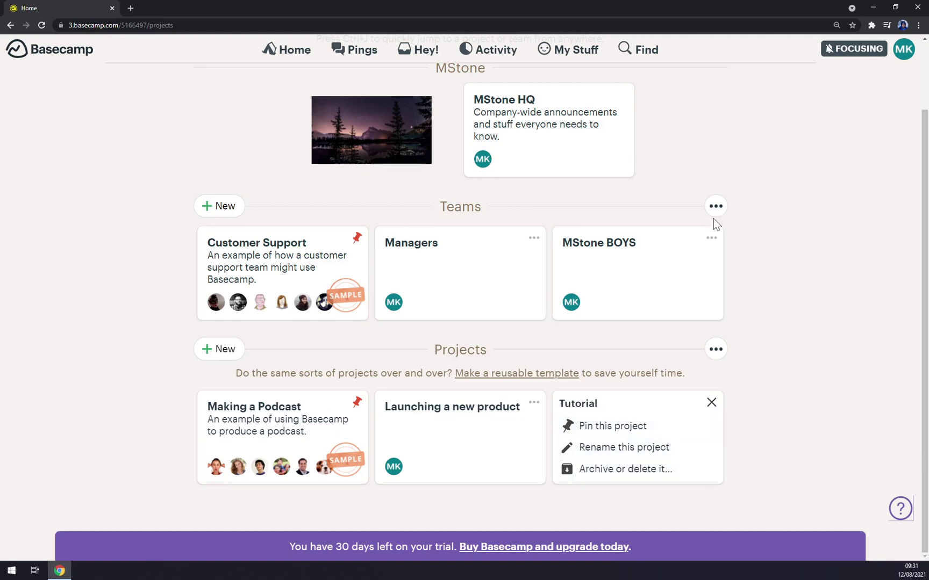
pyautogui.click(711, 238)
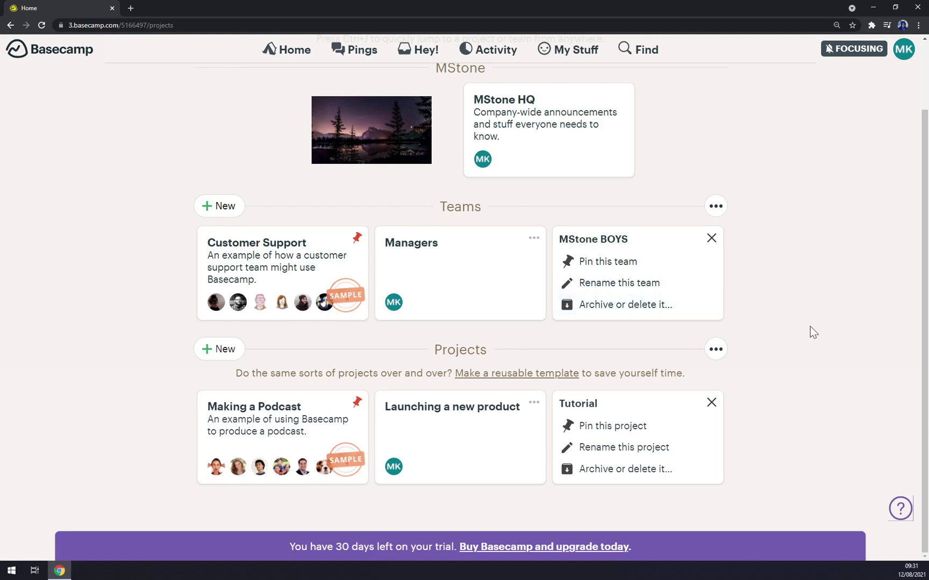
pyautogui.scroll(2, 742, 269)
pyautogui.scroll(-1, 783, 303)
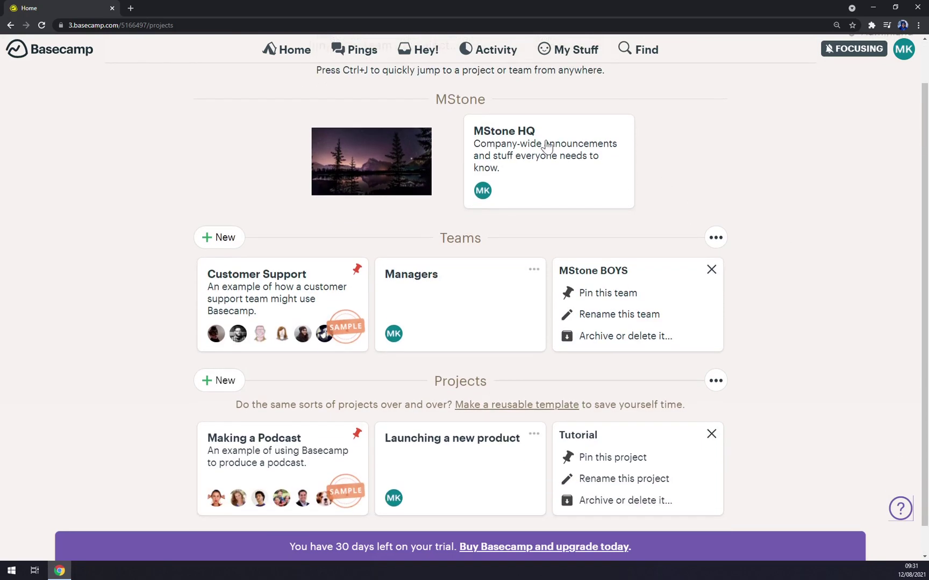
pyautogui.scroll(1, 559, 162)
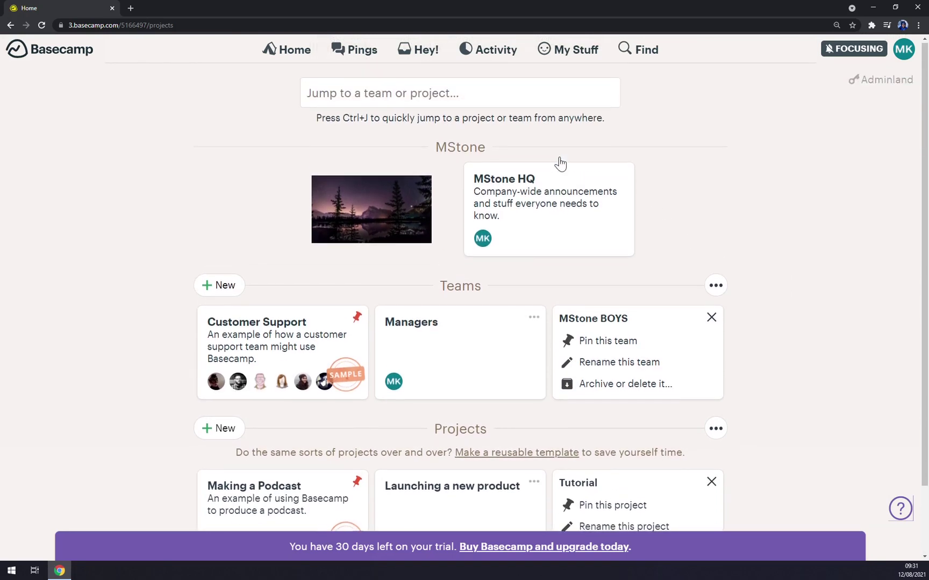
pyautogui.scroll(-2, 786, 394)
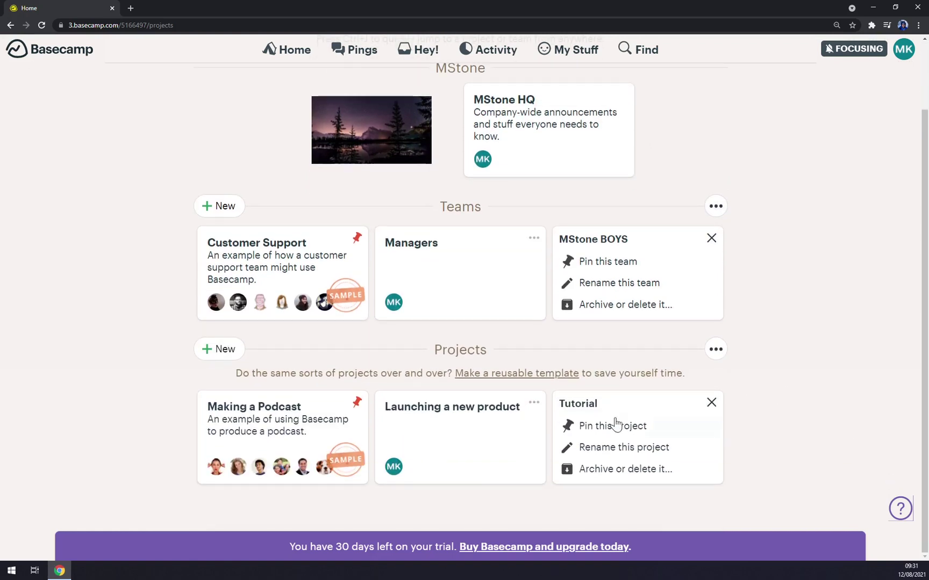
pyautogui.click(711, 402)
# - Open the Tutorial project's people page to invite a new person
pyautogui.click(611, 446)
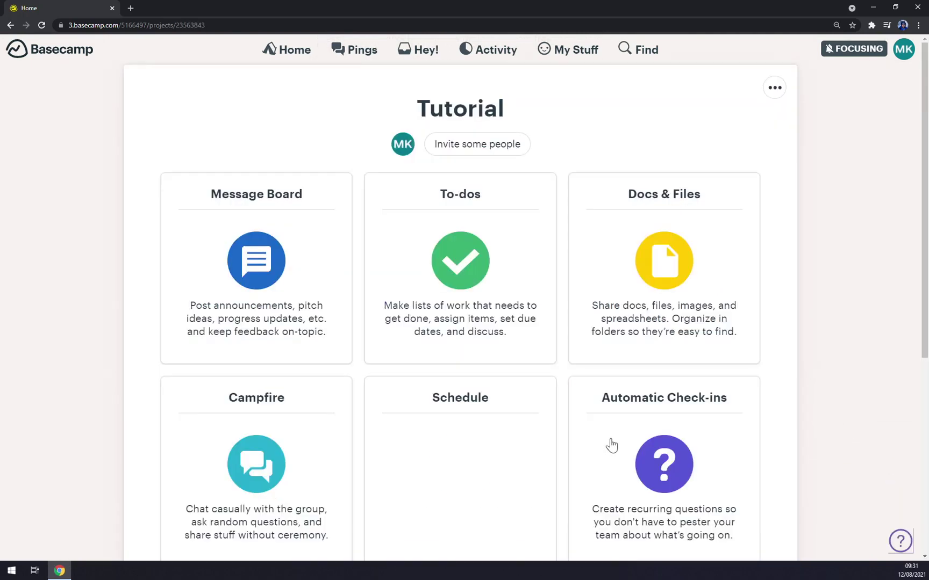
pyautogui.click(488, 146)
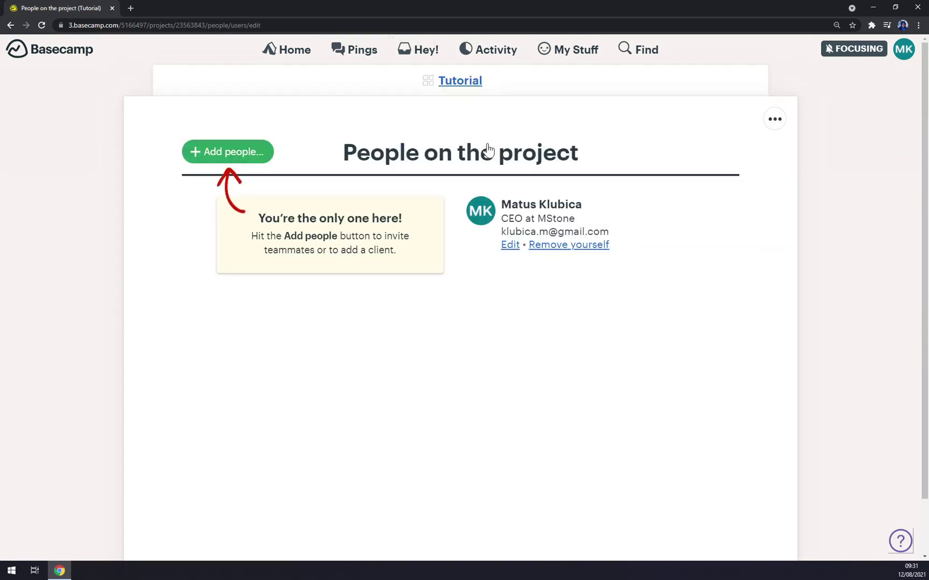
pyautogui.click(247, 157)
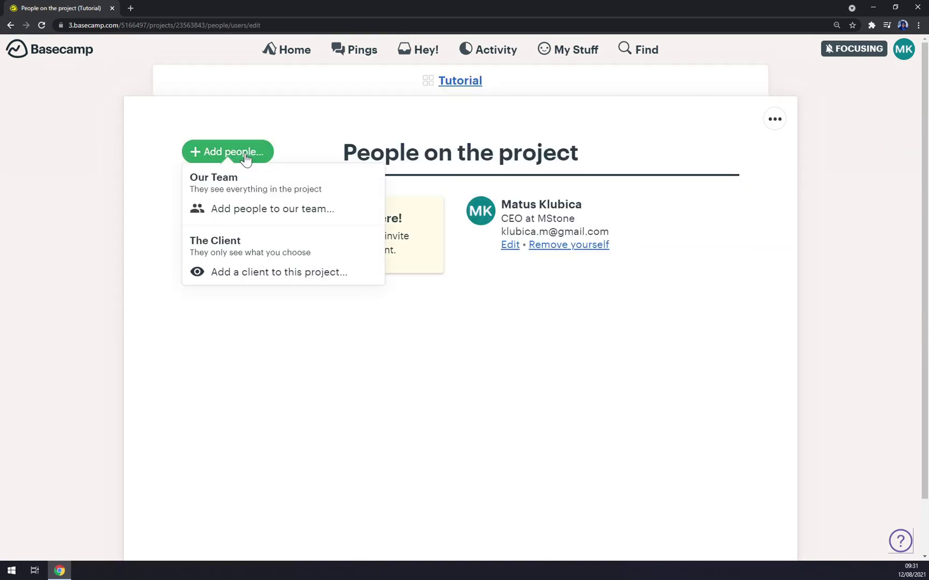
pyautogui.click(324, 218)
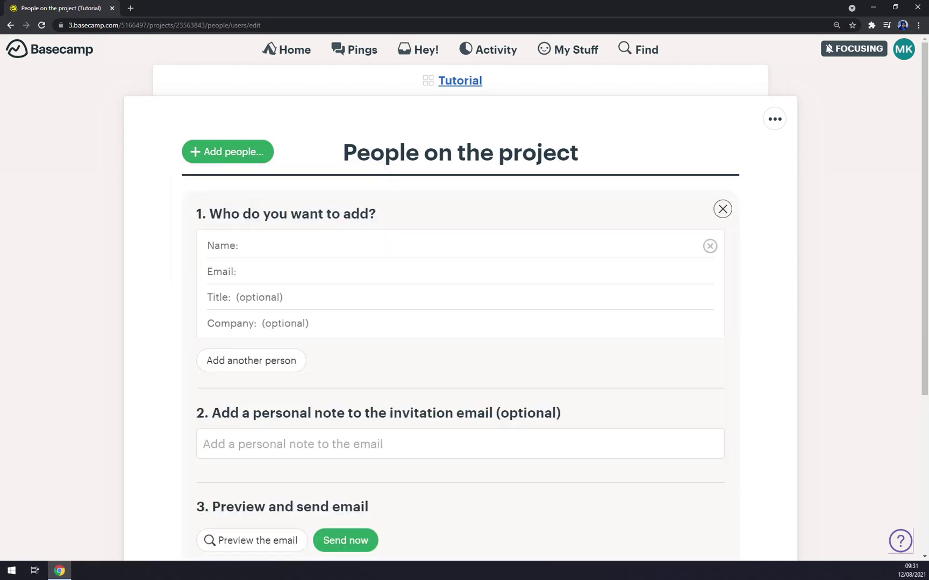
pyautogui.write('Fran')
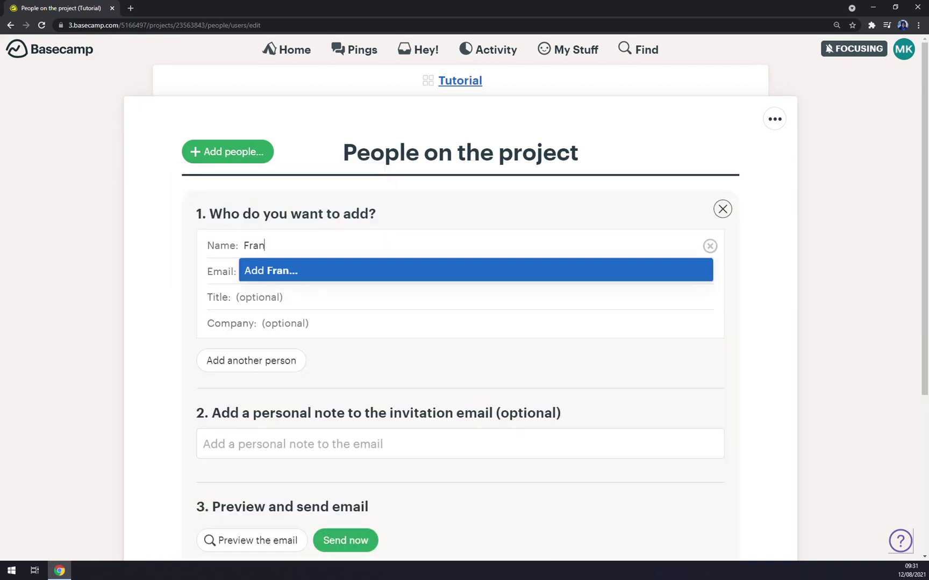
pyautogui.write('cis')
pyautogui.press('Return')
pyautogui.press('Down')
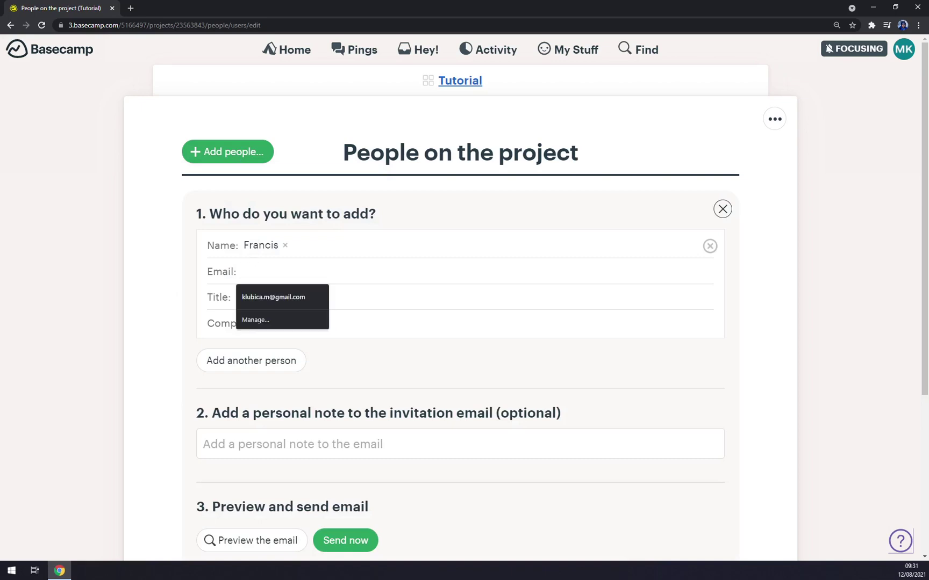
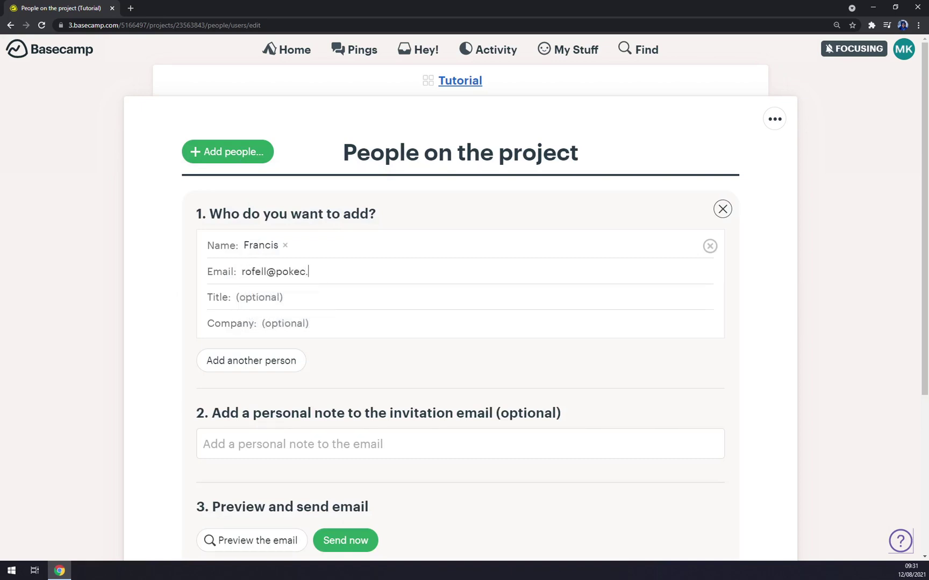
pyautogui.write('M')
pyautogui.write('embe')
pyautogui.write('MS')
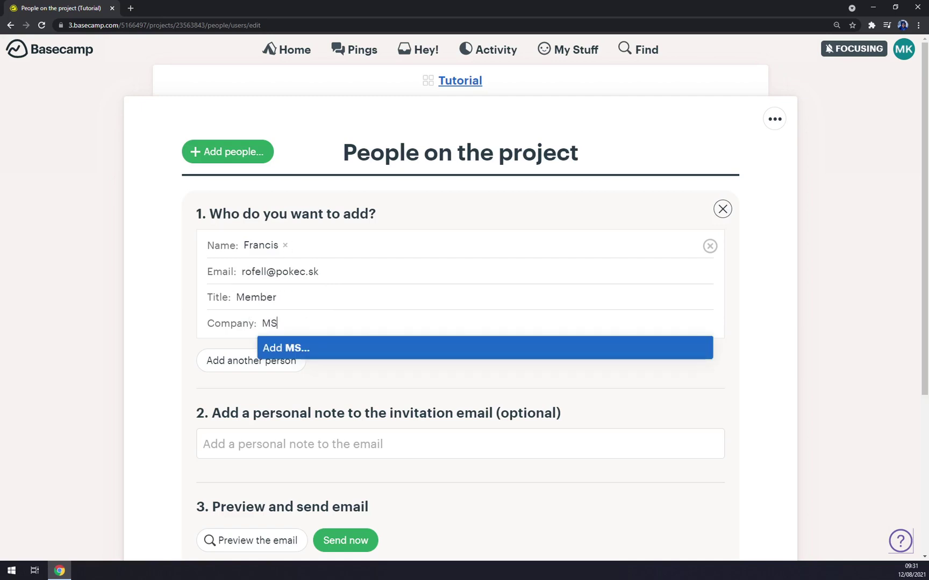
pyautogui.write('tone')
pyautogui.press('Return')
pyautogui.scroll(-4, 353, 388)
pyautogui.click(251, 168)
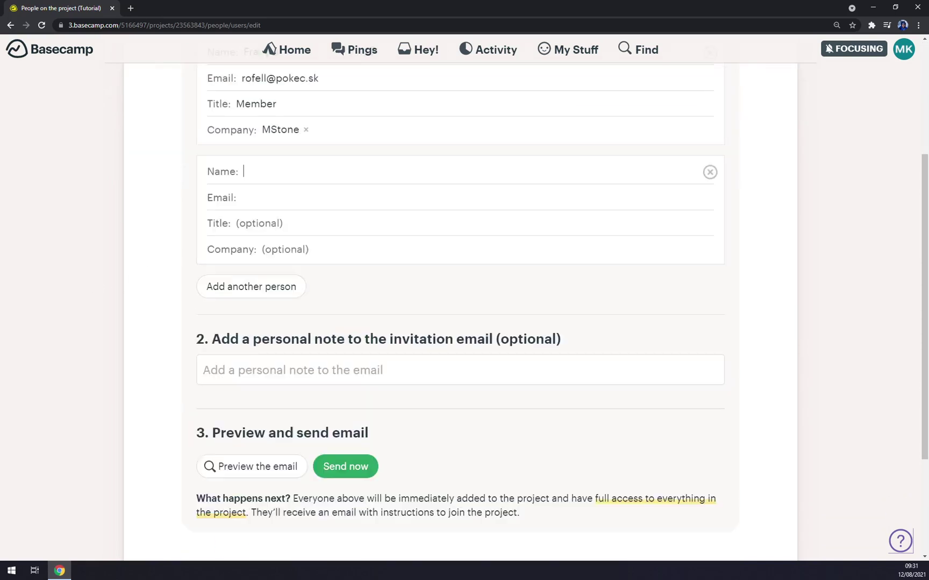
pyautogui.click(710, 172)
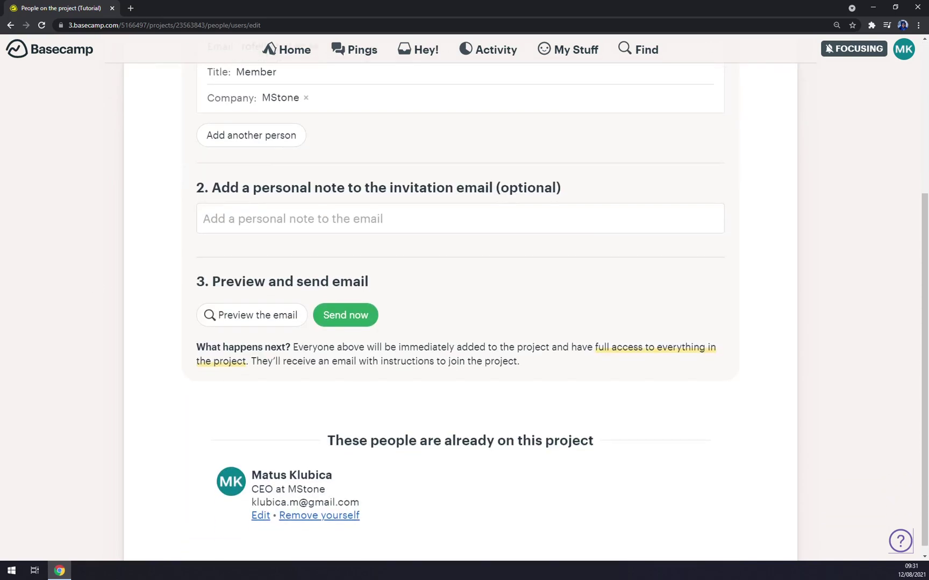
# - Leave the personal note empty, preview the invitation email, and send it
pyautogui.click(355, 221)
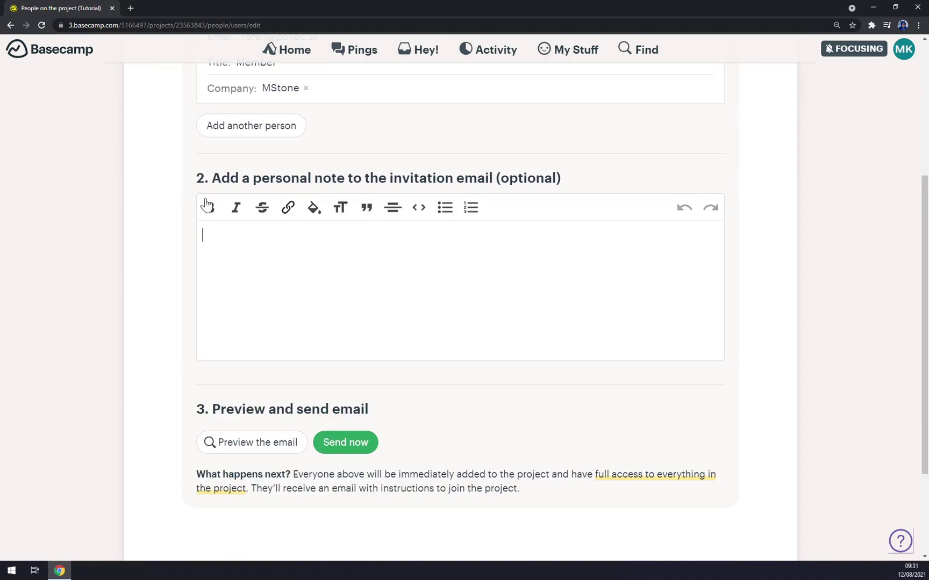
pyautogui.click(167, 245)
pyautogui.scroll(-3, 170, 242)
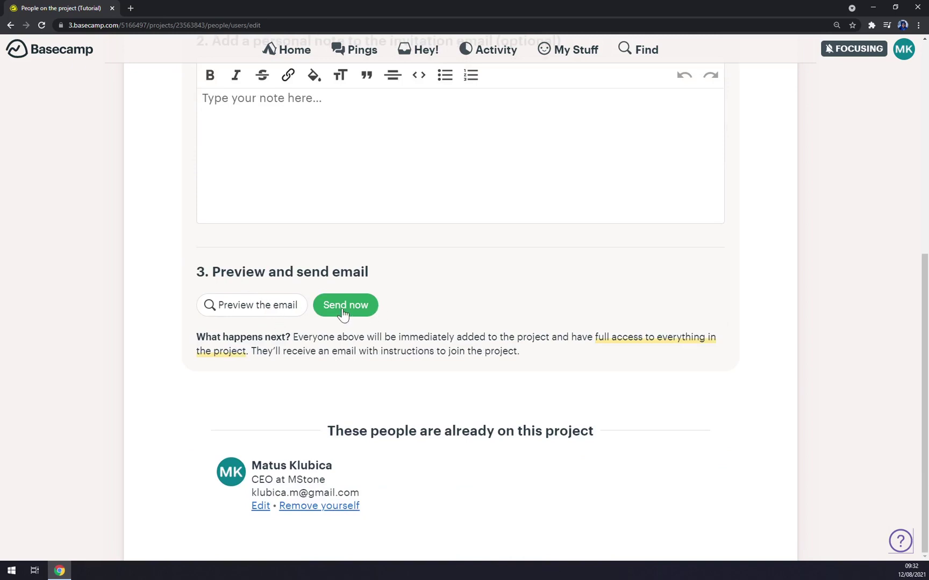
pyautogui.click(263, 307)
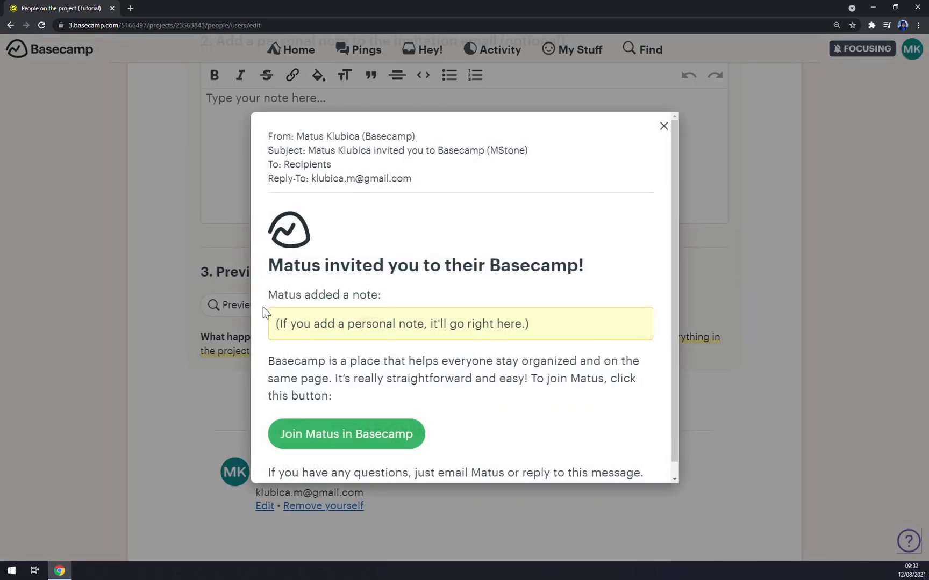
pyautogui.click(664, 127)
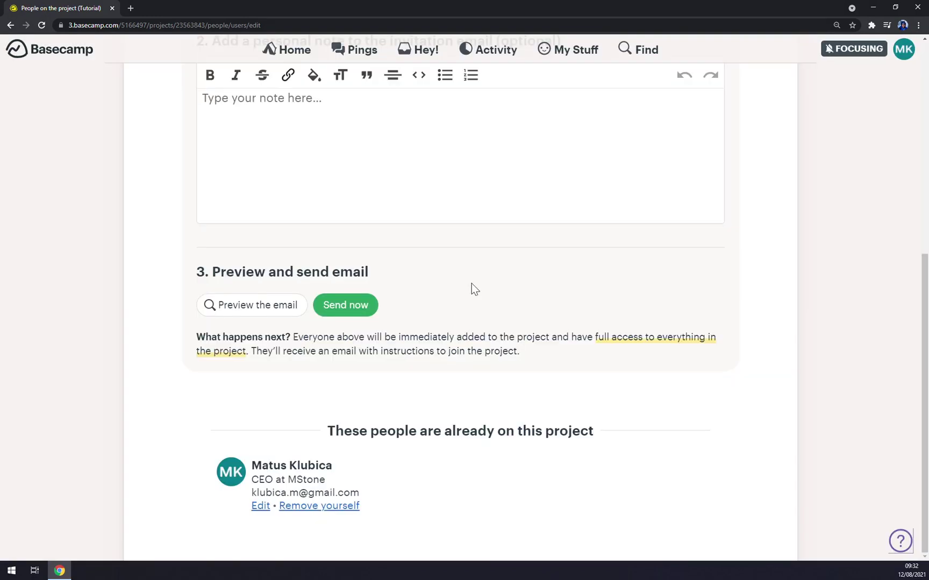
pyautogui.click(377, 311)
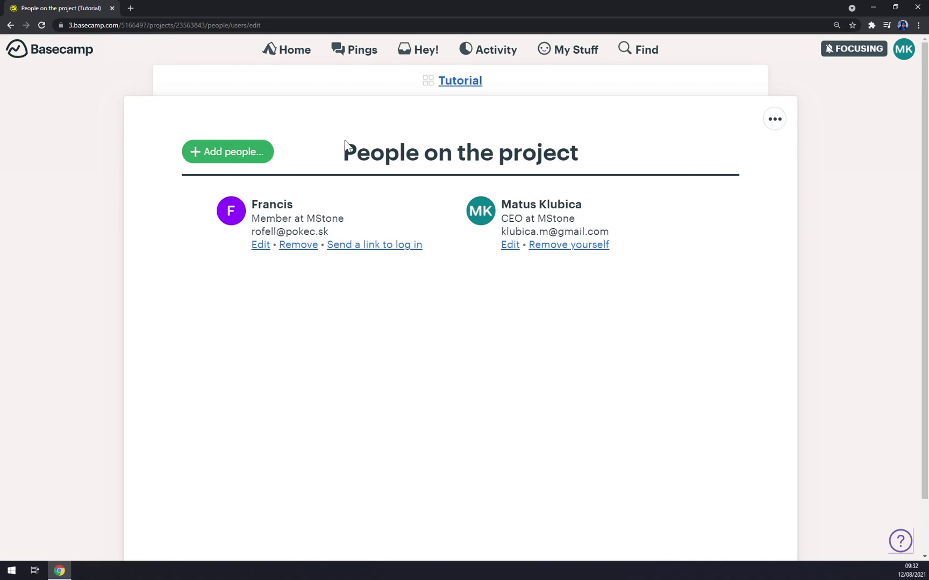
# - Glance at the Tutorial message board, then create a to-do list named Basecamp
pyautogui.click(473, 81)
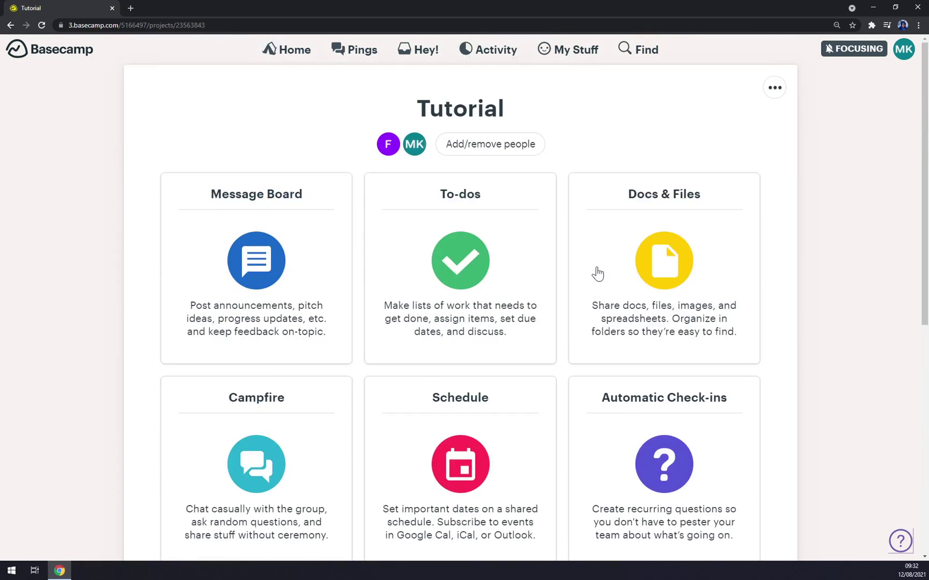
pyautogui.click(281, 242)
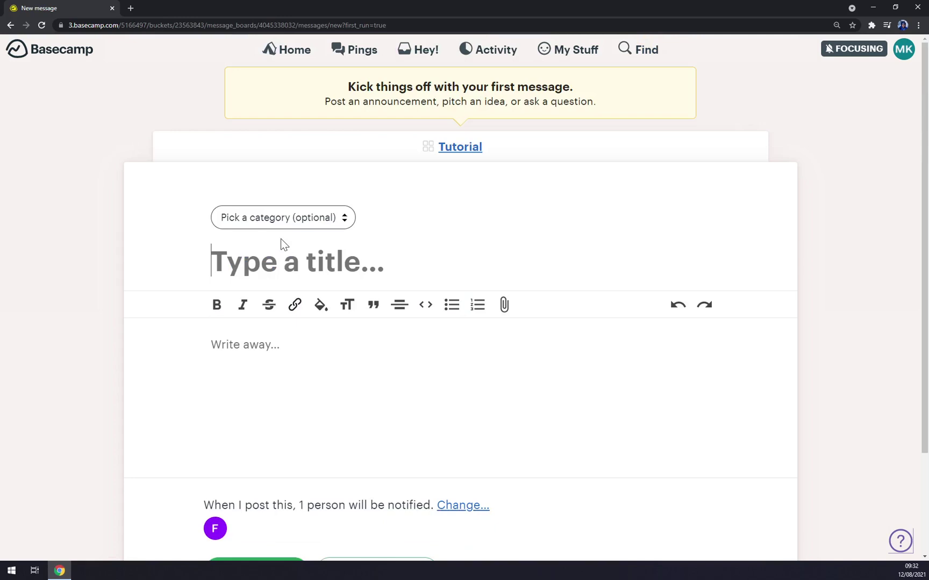
pyautogui.click(460, 148)
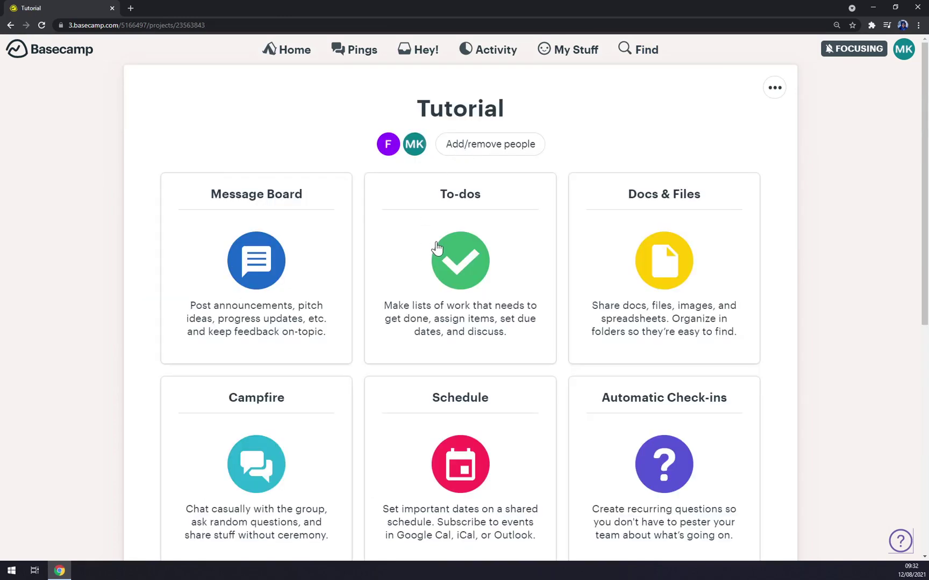
pyautogui.click(438, 250)
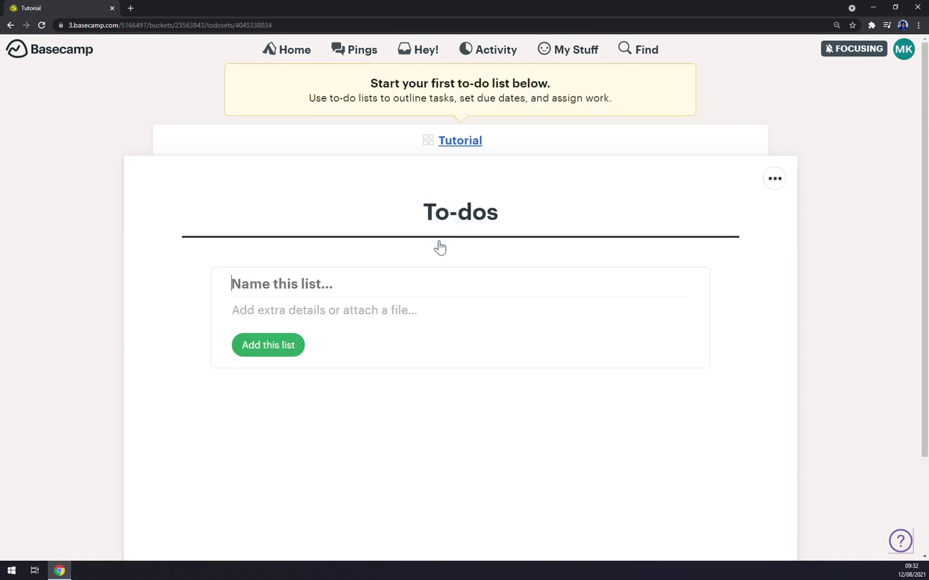
pyautogui.click(275, 295)
pyautogui.click(275, 352)
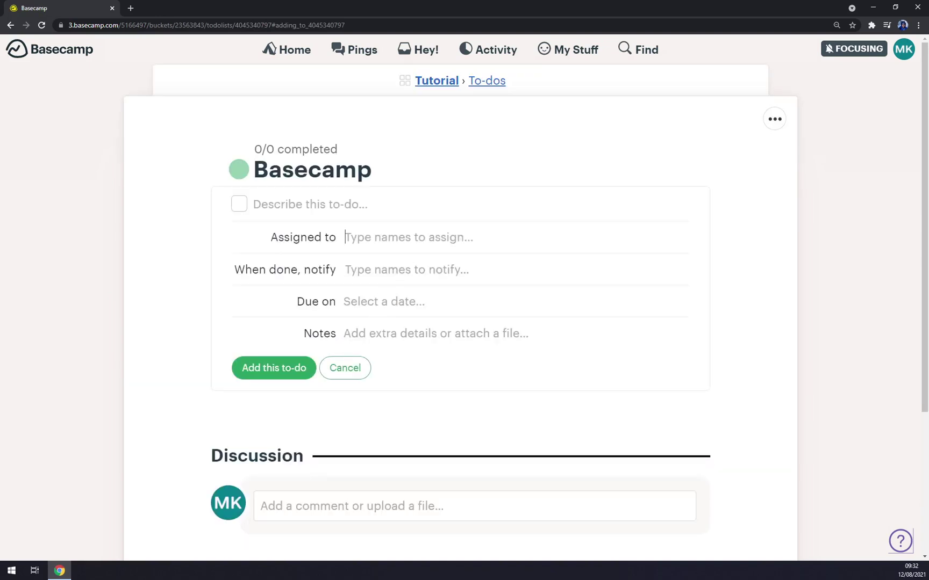
# - Add a 'Tutorial' to-do assigned to Francis, notifying Francis when done
pyautogui.write('fra')
pyautogui.click(406, 262)
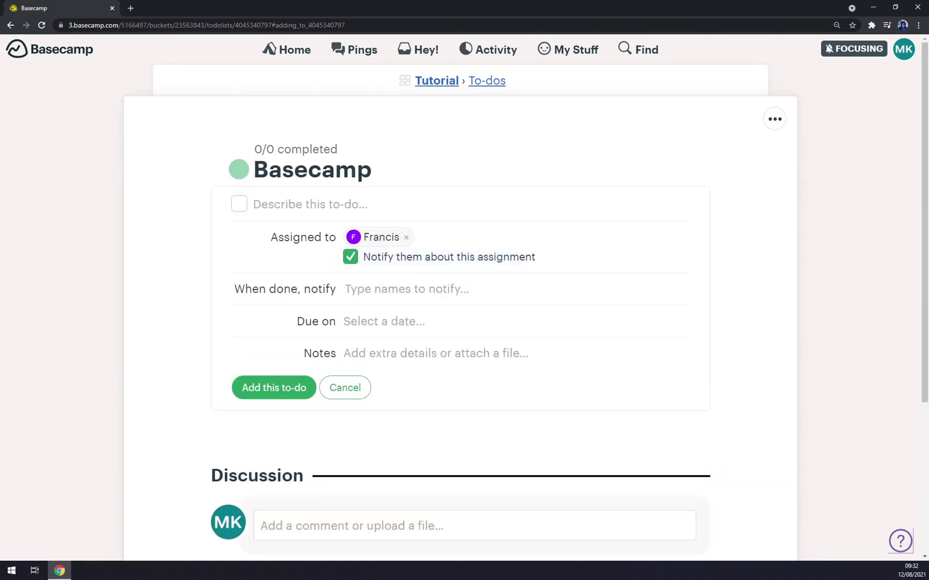
pyautogui.write('fra')
pyautogui.click(385, 311)
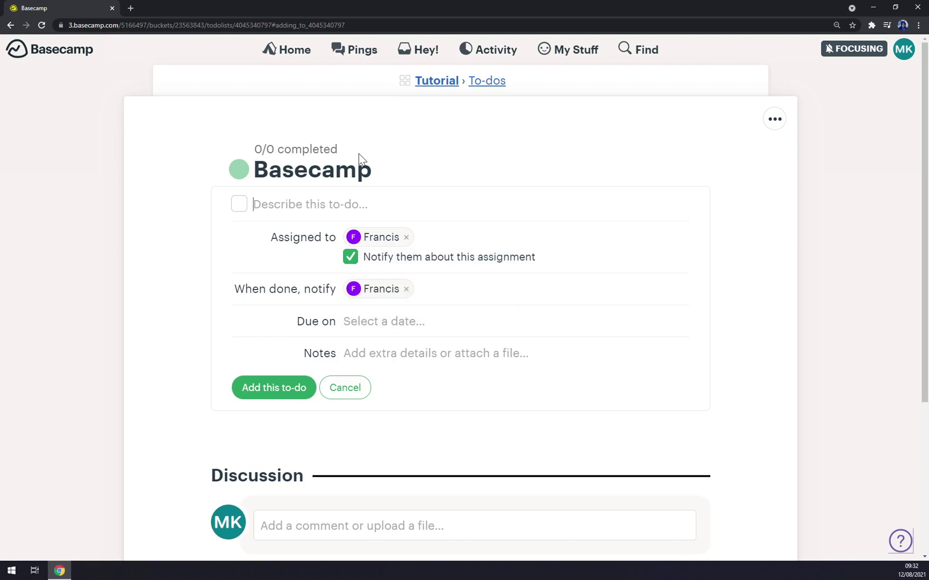
pyautogui.write('Tutori')
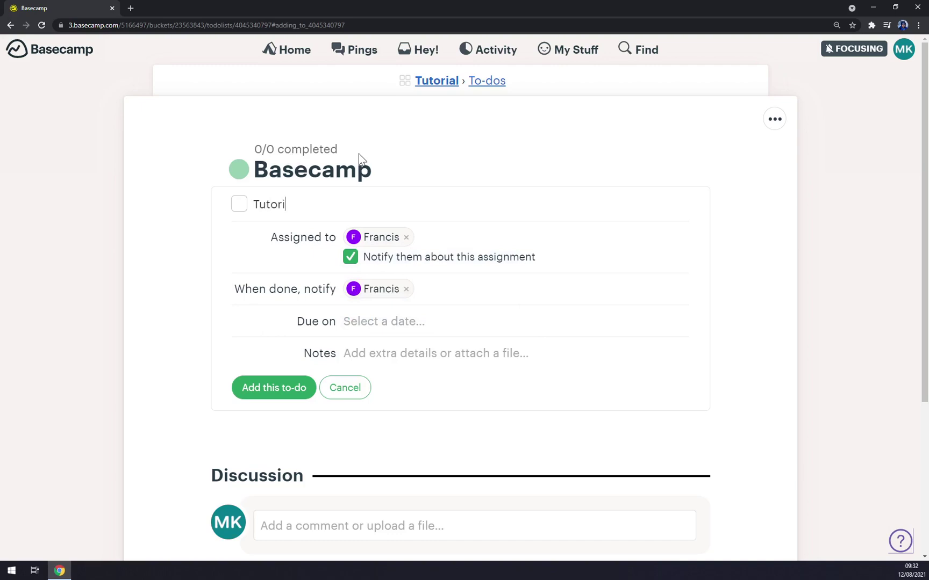
pyautogui.write('al')
pyautogui.click(286, 387)
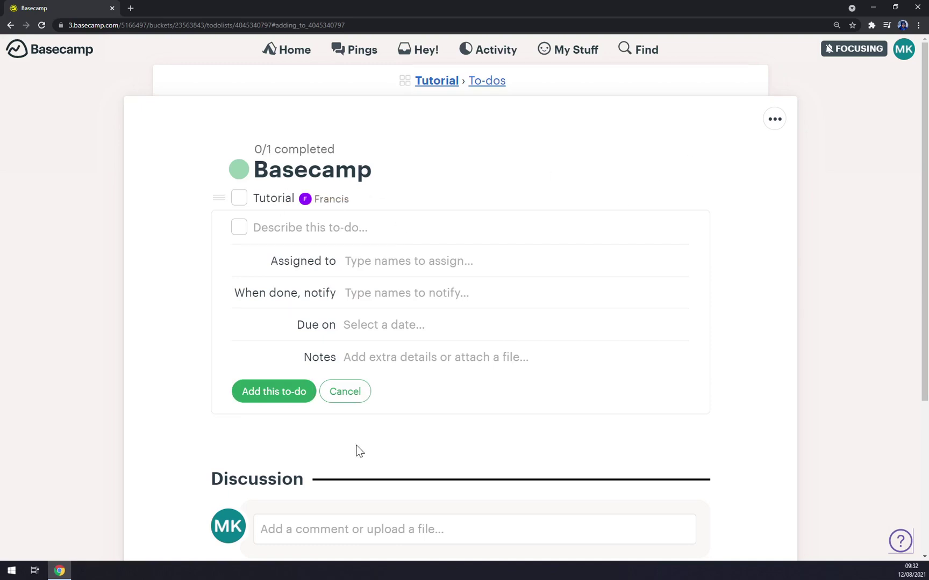
pyautogui.scroll(-4, 371, 438)
pyautogui.scroll(4, 374, 434)
pyautogui.click(445, 82)
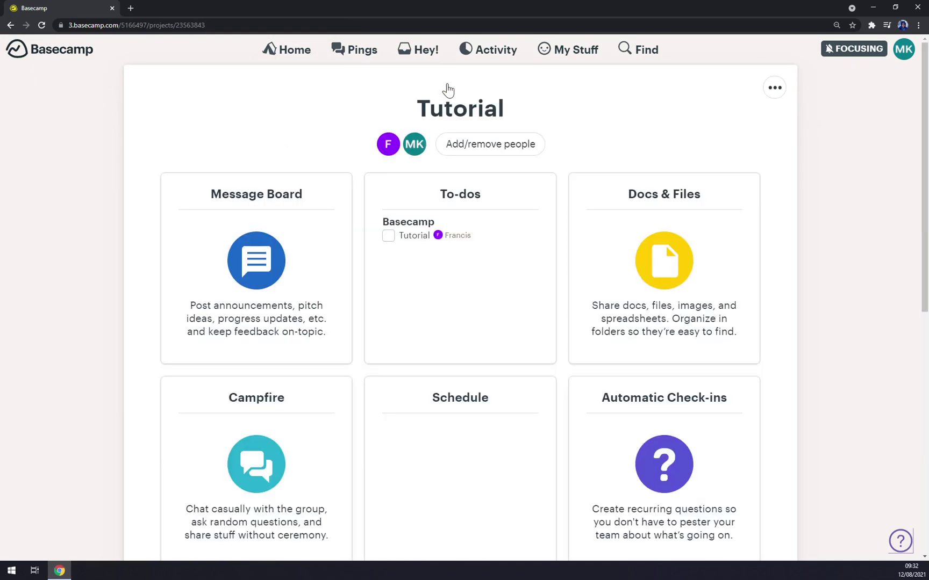
pyautogui.doubleClick(456, 129)
pyautogui.click(248, 143)
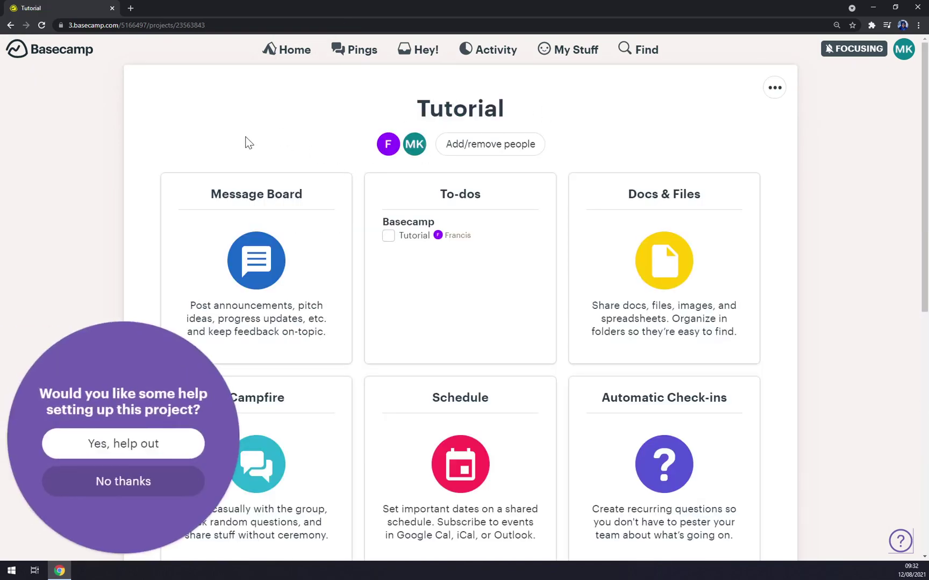
pyautogui.click(162, 491)
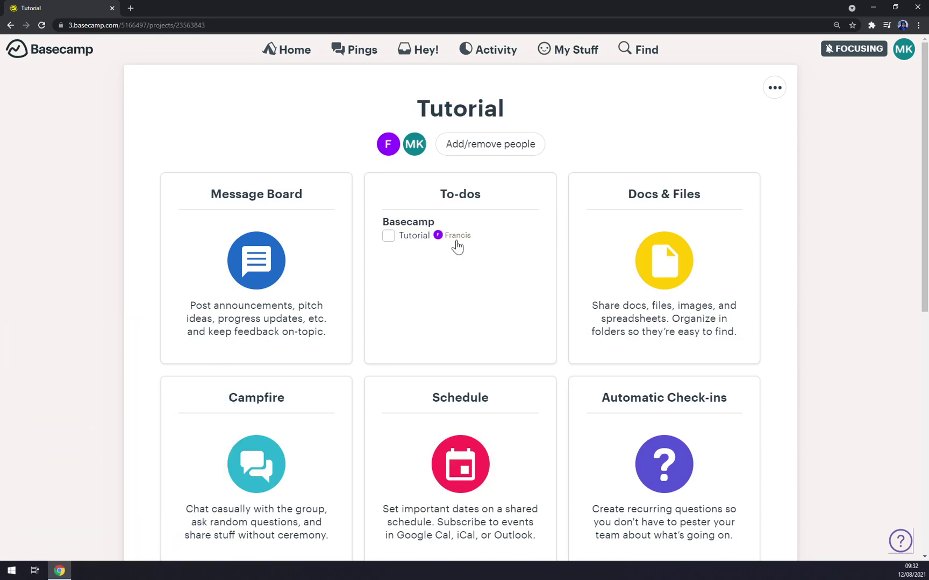
pyautogui.scroll(-2, 591, 271)
pyautogui.scroll(2, 645, 272)
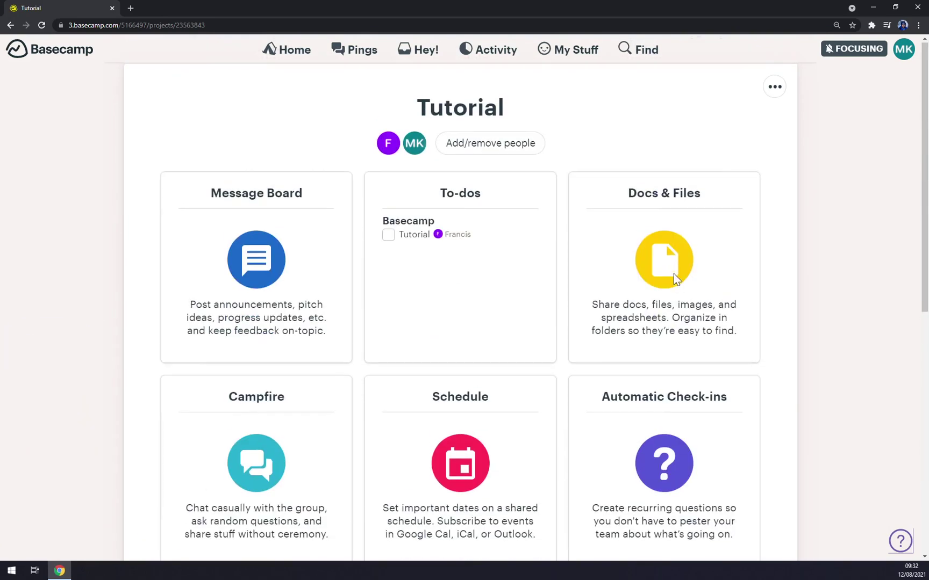
pyautogui.scroll(-2, 666, 253)
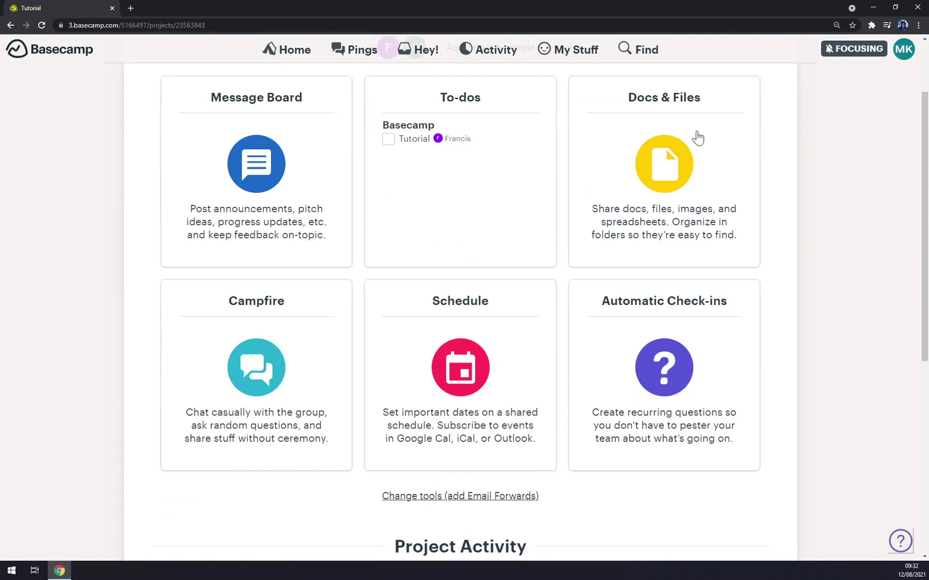
pyautogui.scroll(-7, 834, 371)
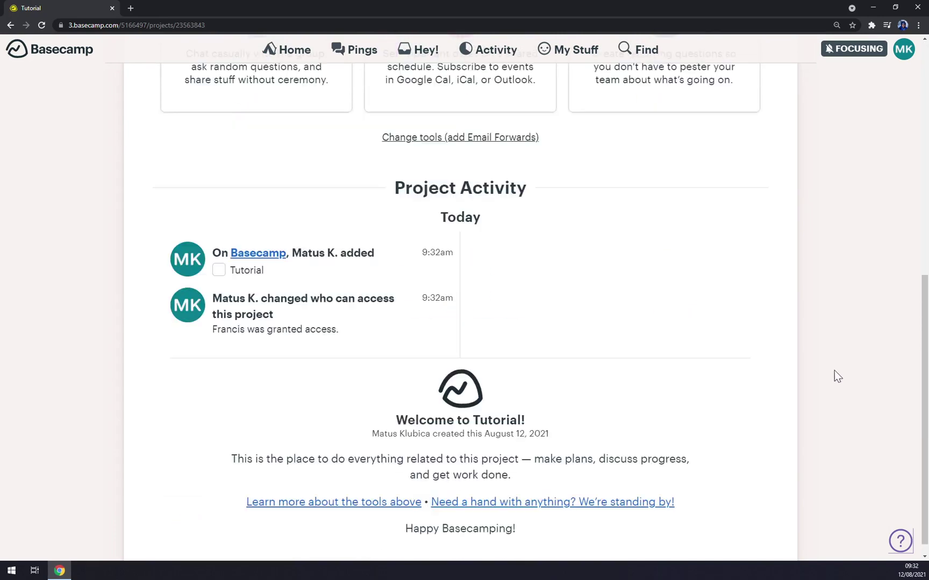
pyautogui.scroll(7, 533, 336)
pyautogui.scroll(2, 527, 341)
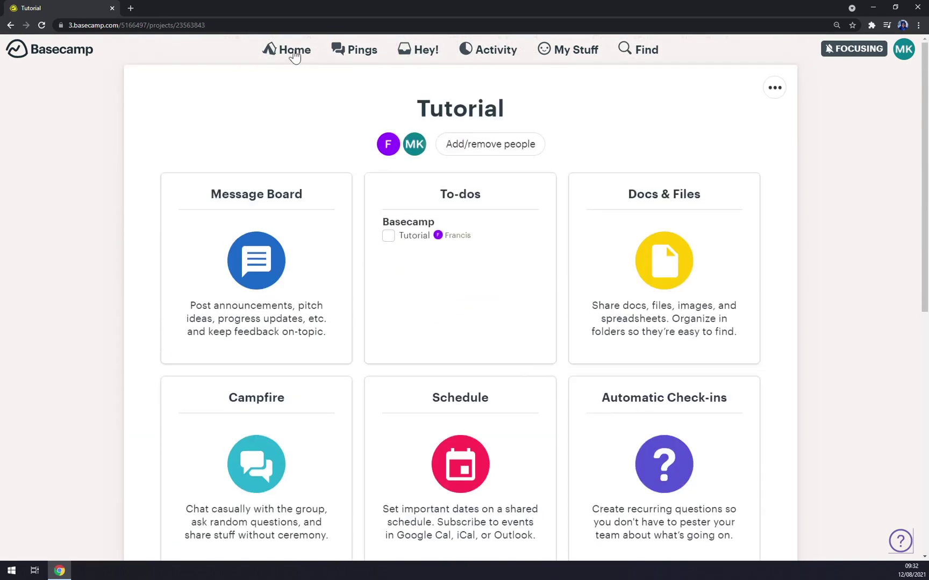
# - Browse the Someone's assignments, Overdue to-dos and To-dos added & completed activity reports
pyautogui.click(508, 57)
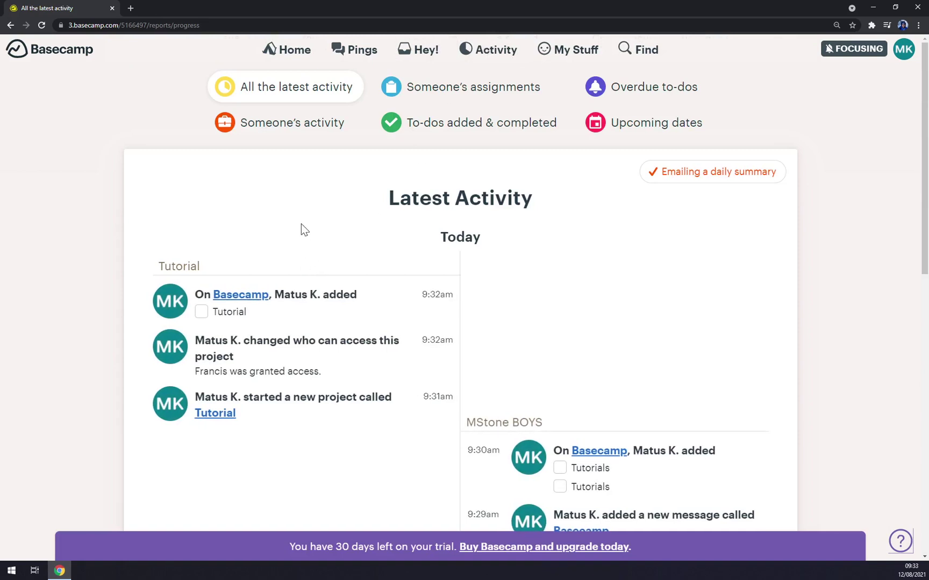
pyautogui.click(436, 87)
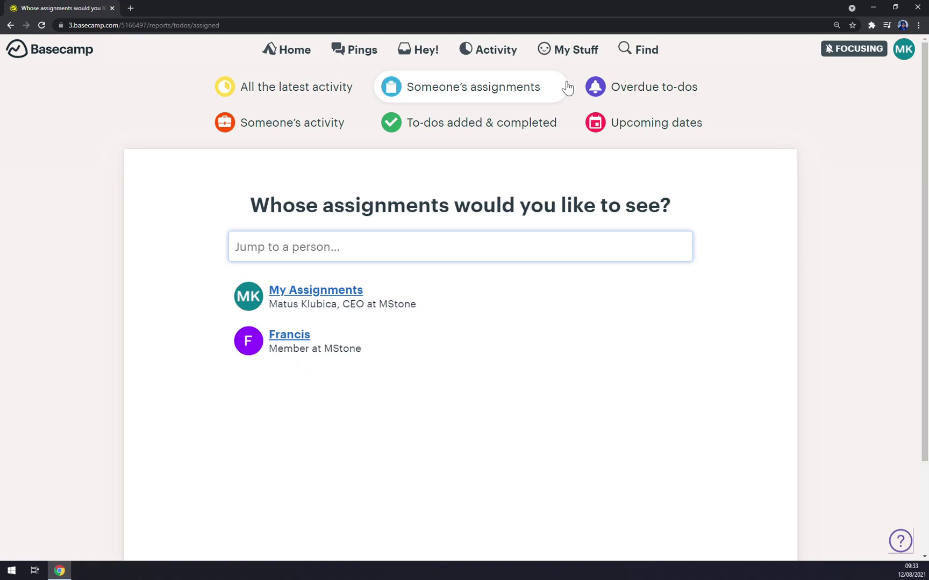
pyautogui.click(293, 88)
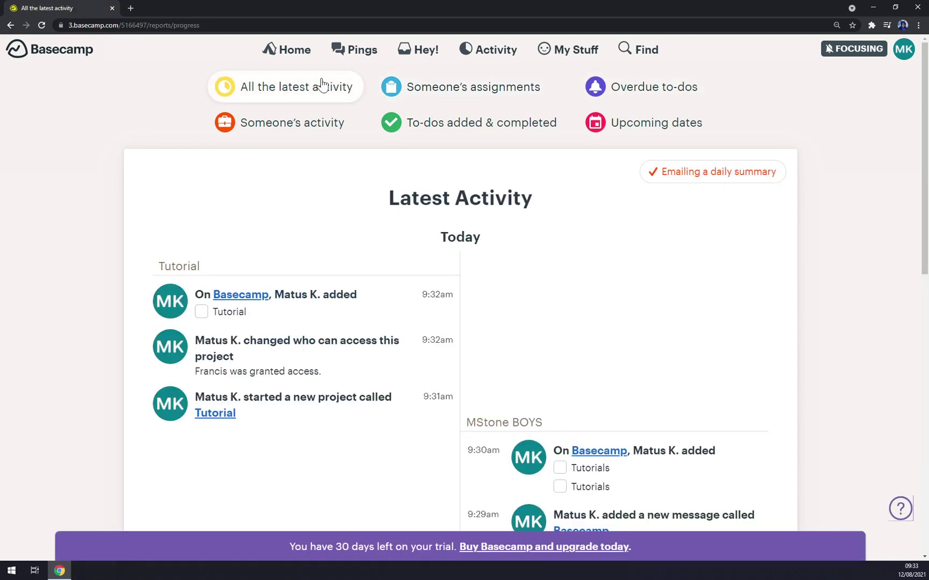
pyautogui.click(423, 87)
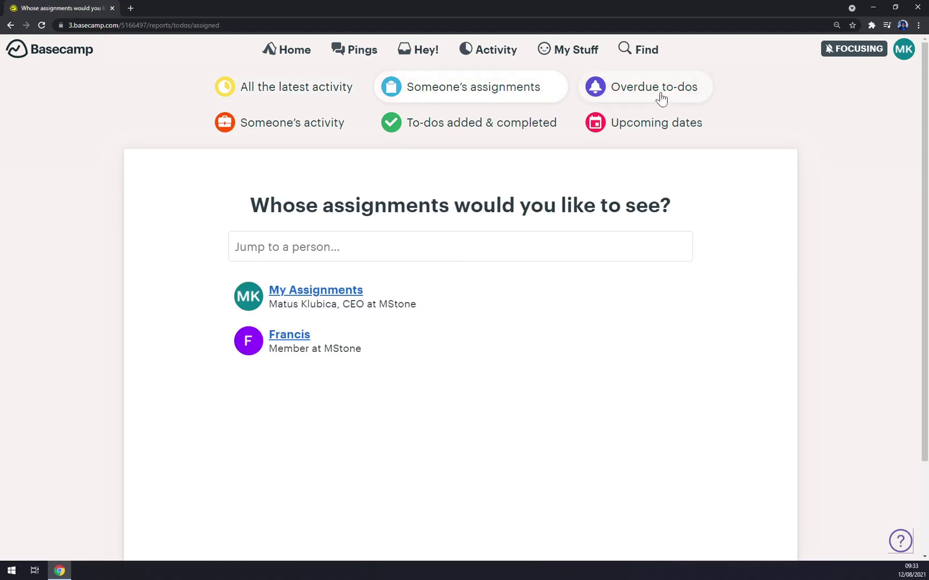
pyautogui.click(688, 96)
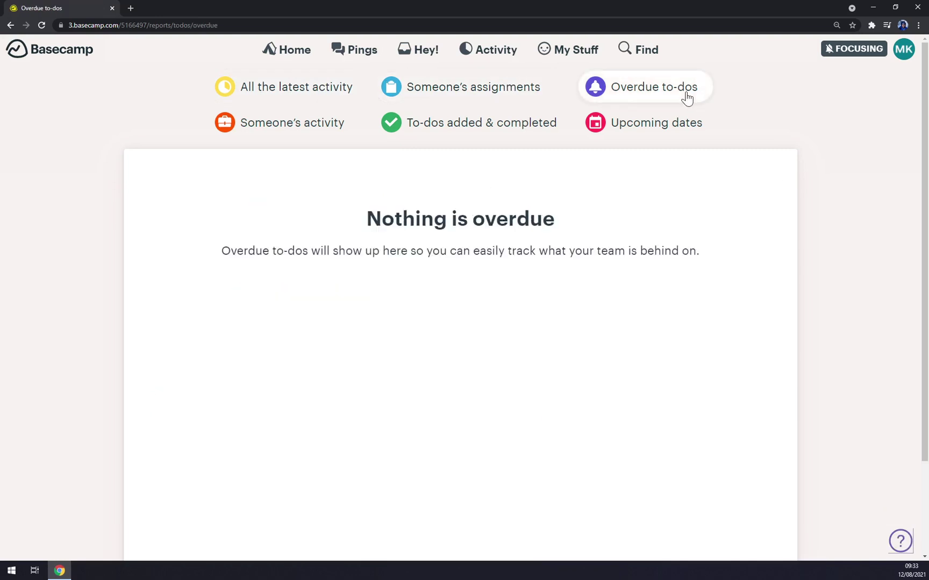
pyautogui.click(304, 128)
pyautogui.click(489, 131)
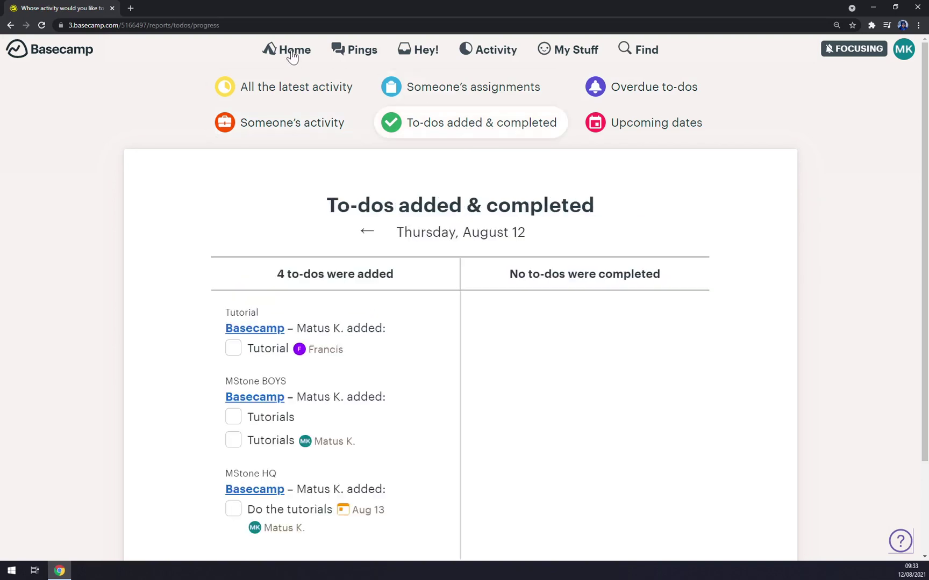
pyautogui.click(291, 55)
pyautogui.scroll(-3, 463, 242)
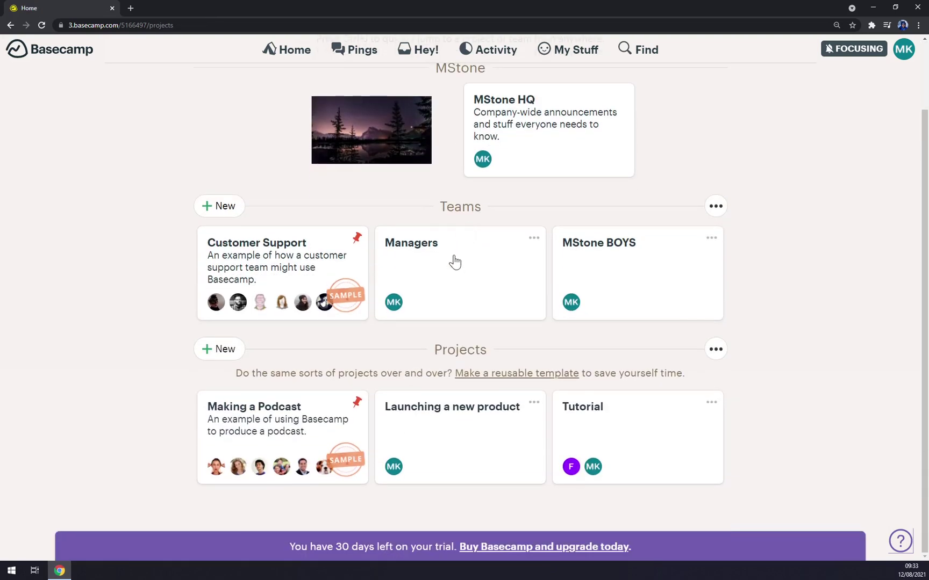